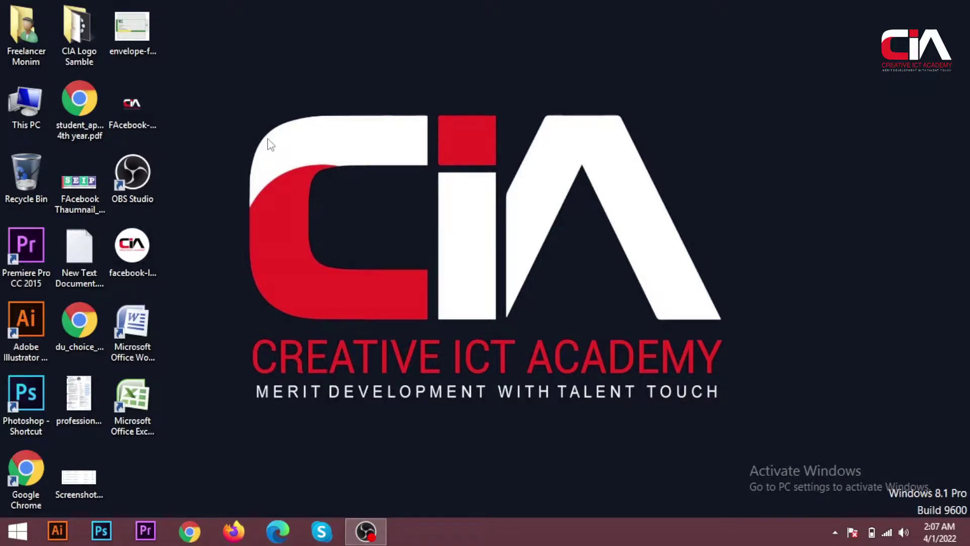
# Refresh the desktop several times from its shortcut menu
pyautogui.rightClick(223, 62)
pyautogui.click(241, 103)
pyautogui.rightClick(186, 9)
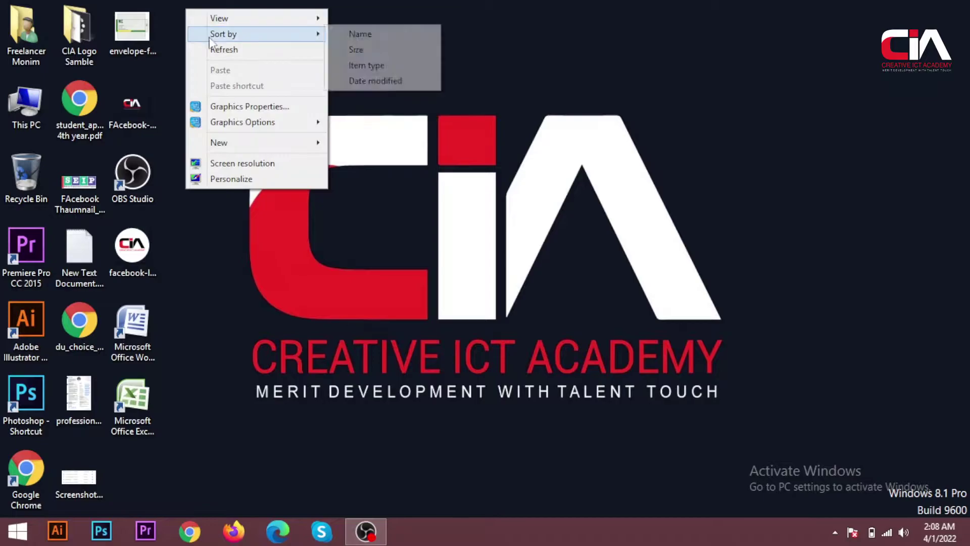
pyautogui.click(213, 46)
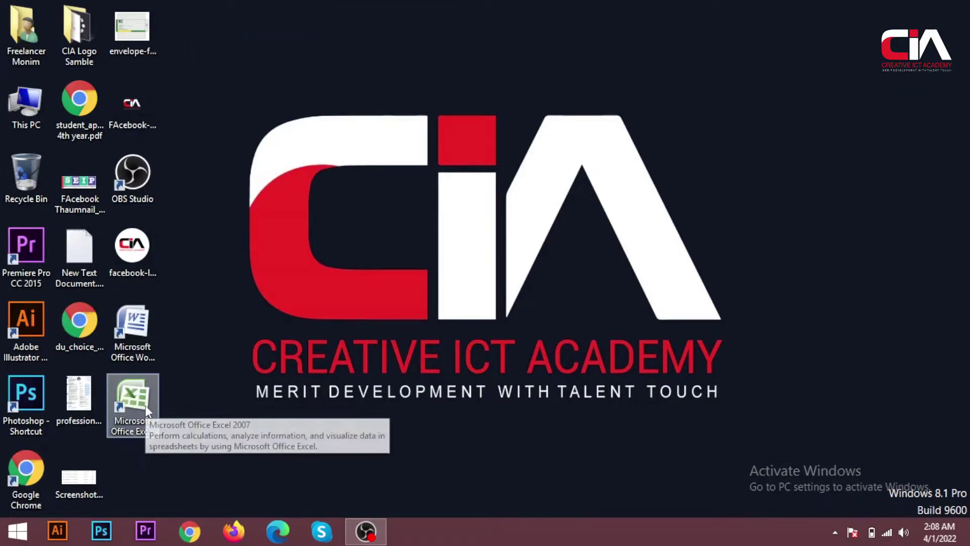
pyautogui.rightClick(195, 135)
pyautogui.click(208, 174)
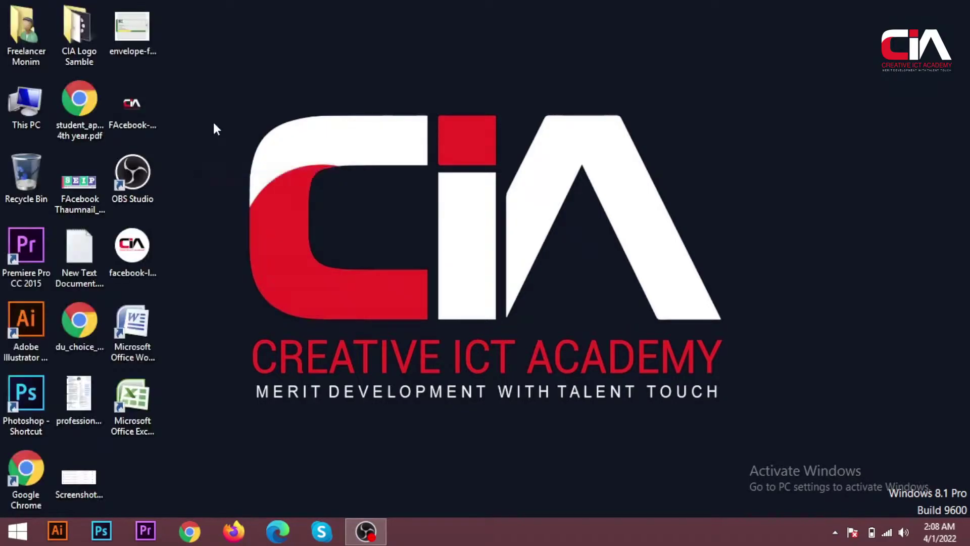
pyautogui.rightClick(214, 121)
pyautogui.click(231, 163)
# Launch Excel 2007, maximize it, move the Book1 window and minimize it
pyautogui.doubleClick(144, 396)
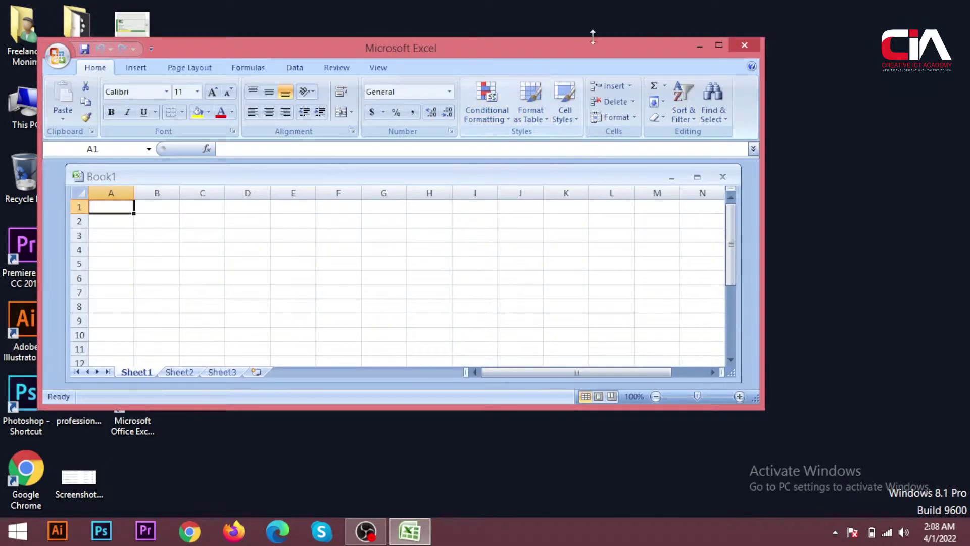
pyautogui.click(719, 45)
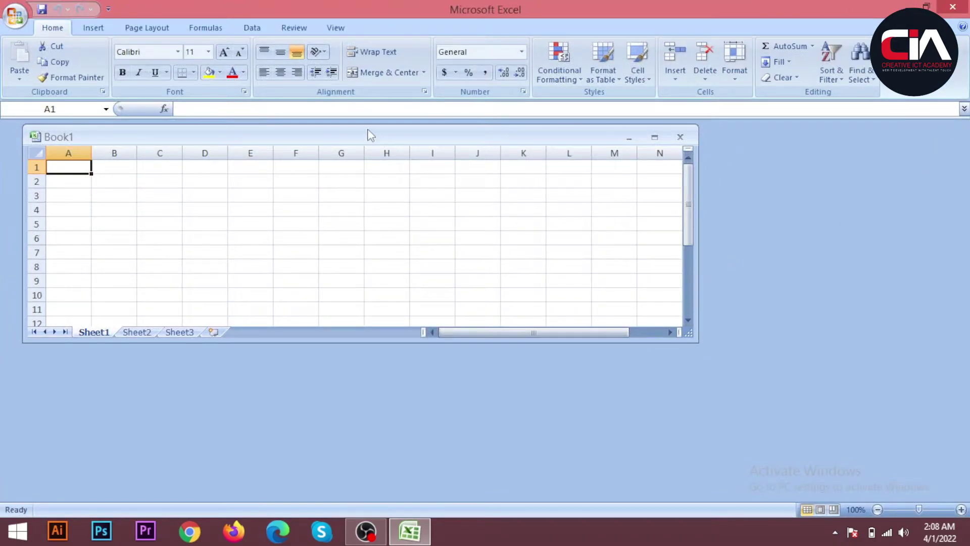
pyautogui.moveTo(383, 141); pyautogui.dragTo(443, 168)
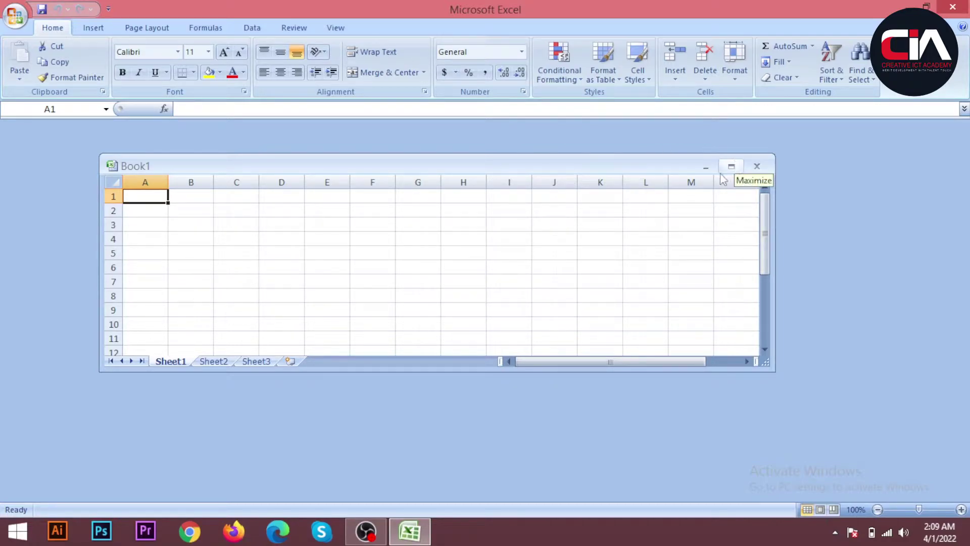
pyautogui.click(706, 167)
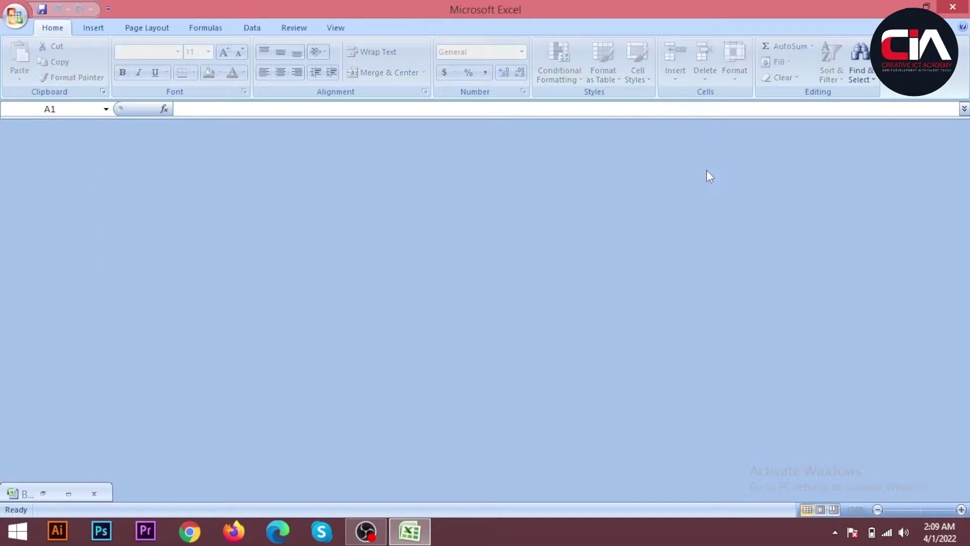
# Restore Book1 to fill the Excel window and glance at the Office button menu
pyautogui.click(67, 491)
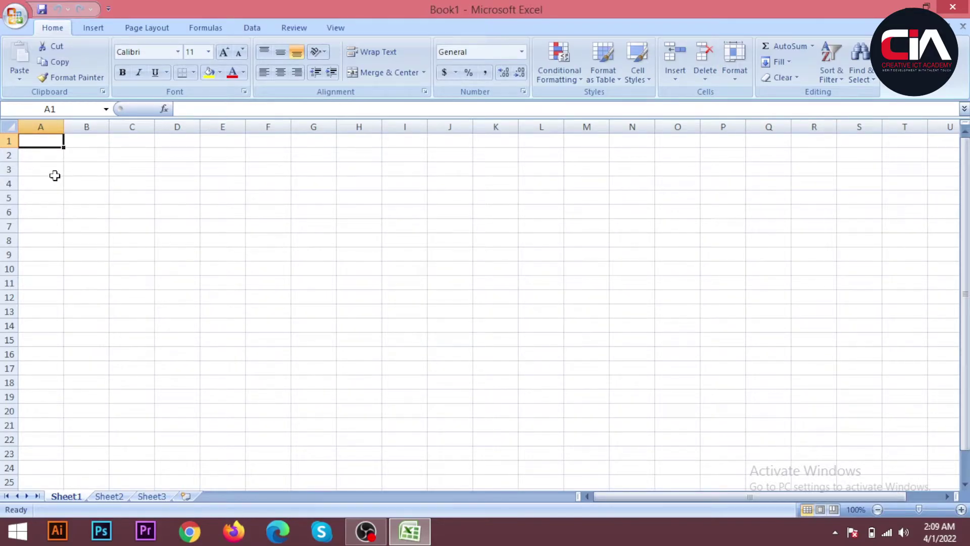
pyautogui.click(14, 16)
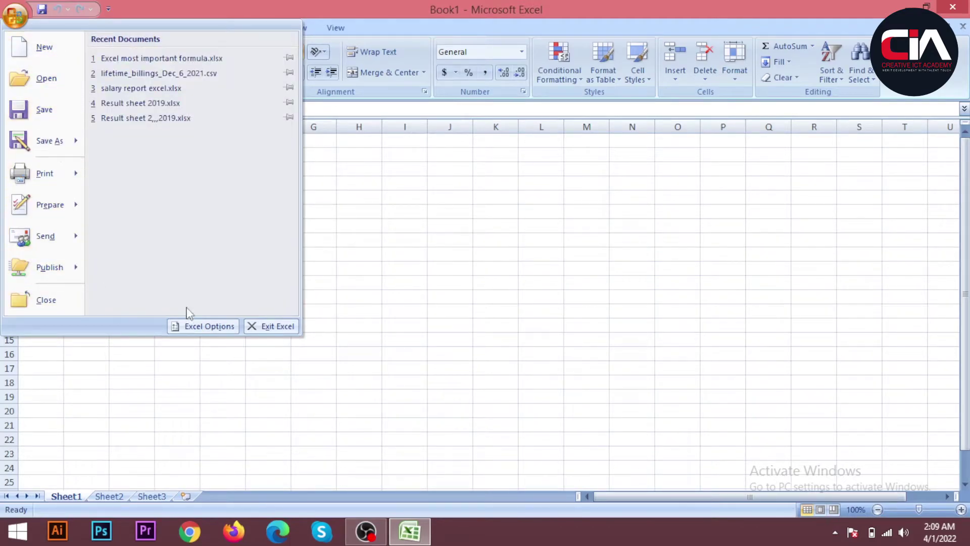
pyautogui.click(412, 227)
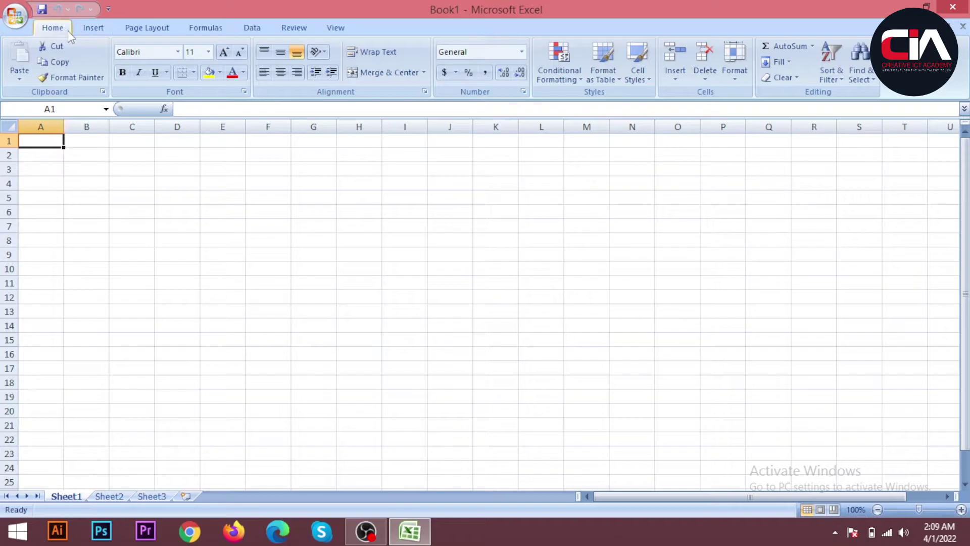
# Browse the Insert, Page Layout, Formulas, Data, Review and View tabs, ending on Home
pyautogui.click(96, 28)
pyautogui.click(147, 28)
pyautogui.click(205, 28)
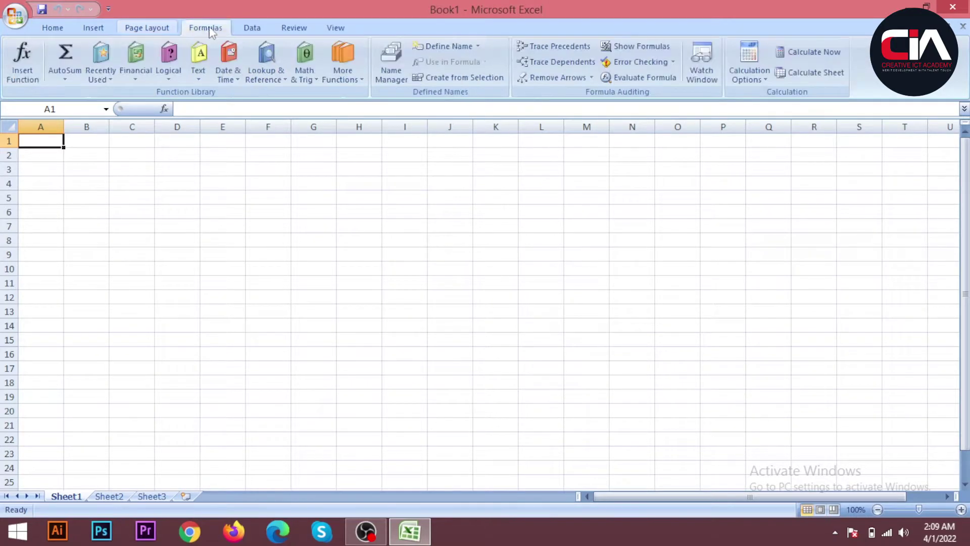
pyautogui.click(252, 28)
pyautogui.click(294, 28)
pyautogui.click(335, 28)
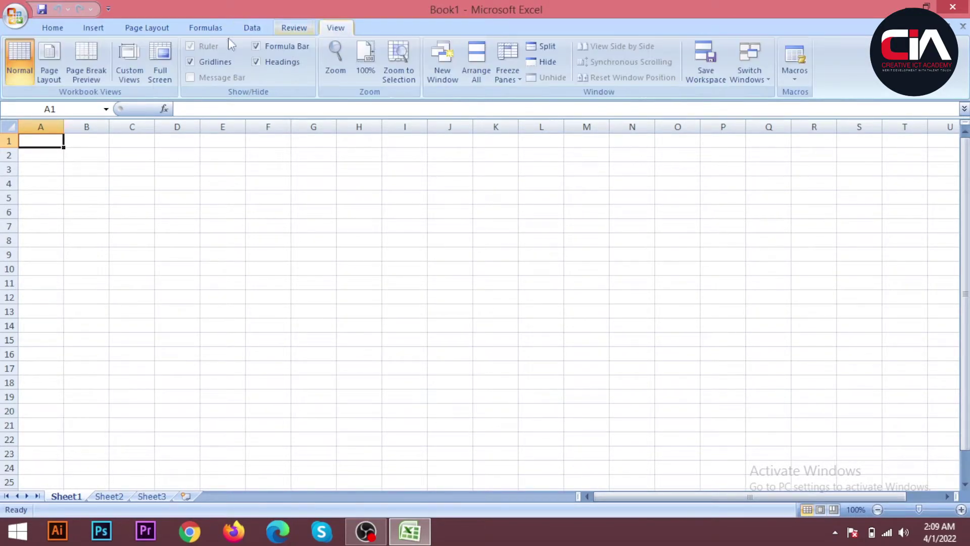
pyautogui.click(53, 28)
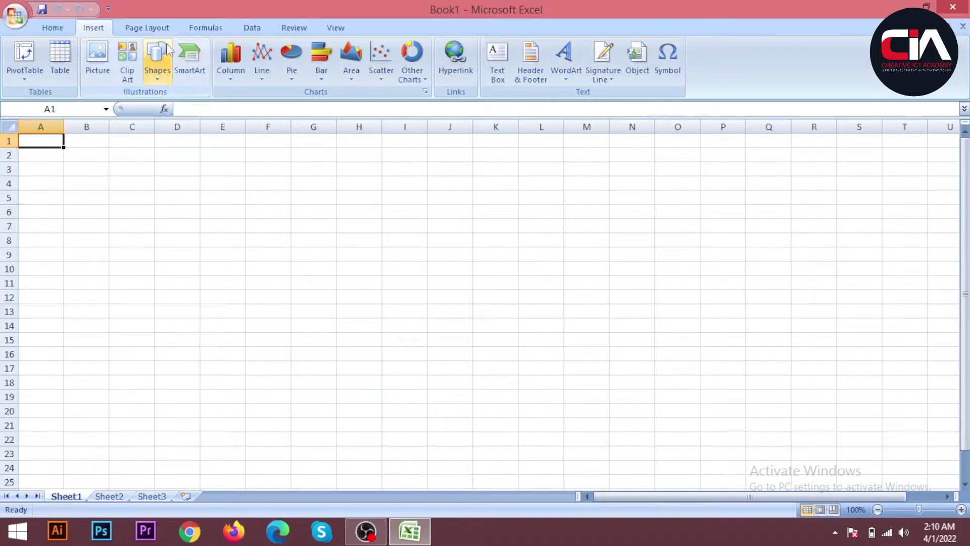
pyautogui.click(154, 27)
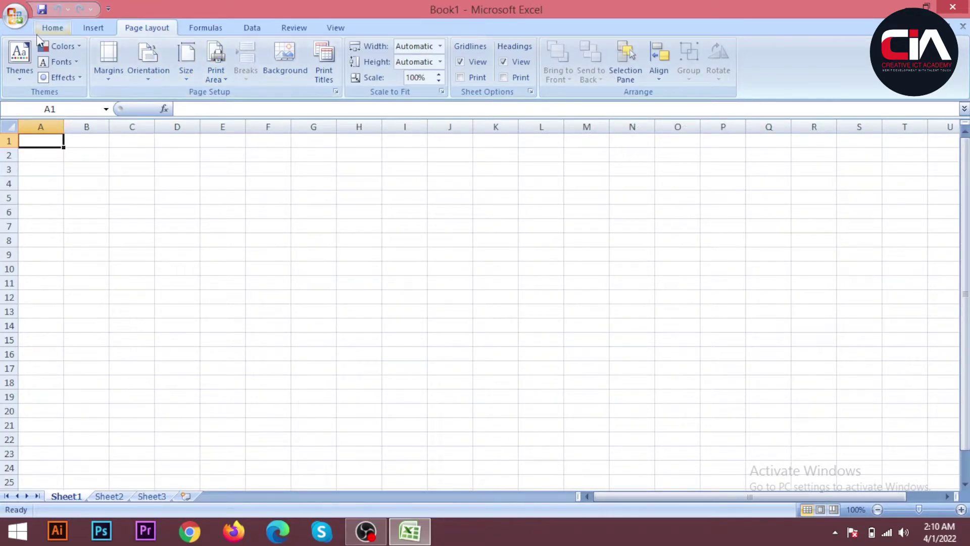
pyautogui.click(51, 27)
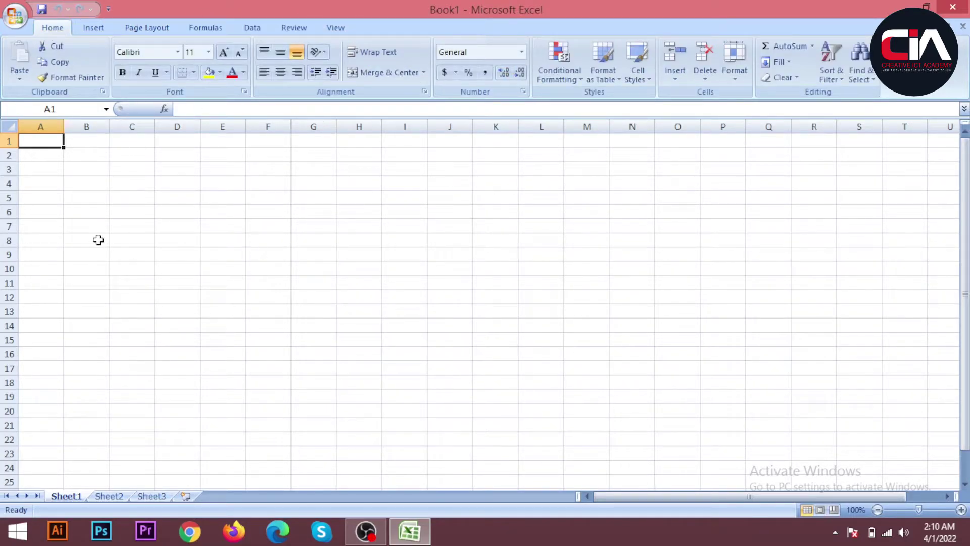
# Select cell C4 in Book1, then launch Word 2007
pyautogui.scroll(5, 56, 219)
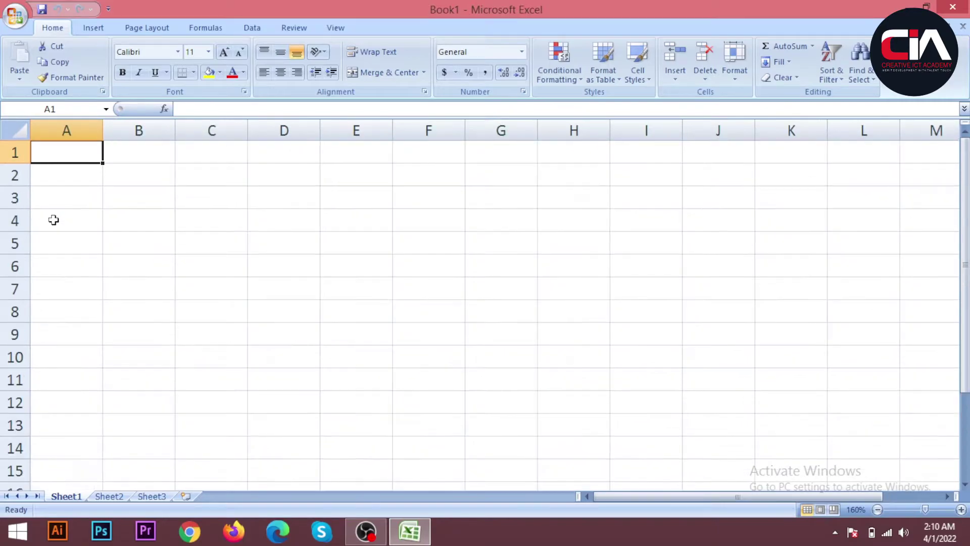
pyautogui.scroll(-6, 61, 219)
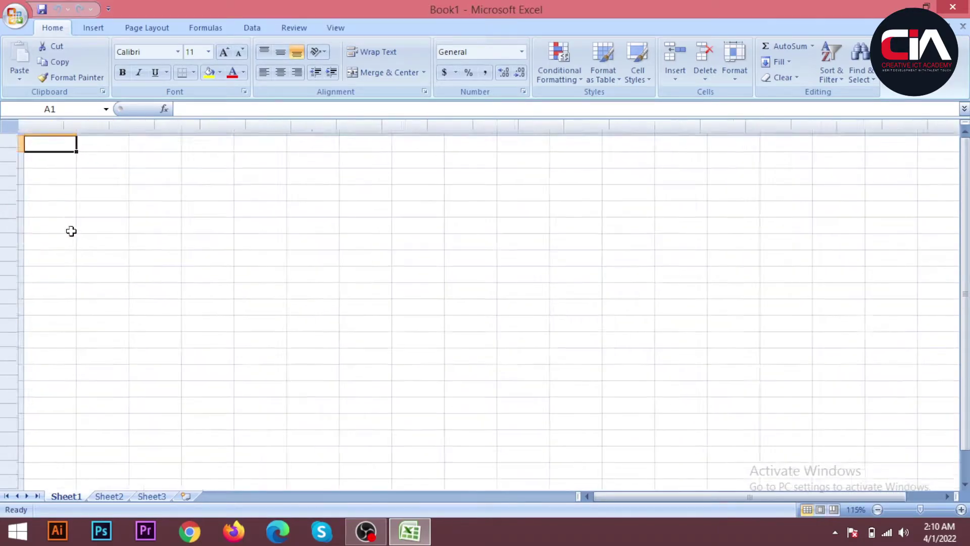
pyautogui.scroll(4, 271, 275)
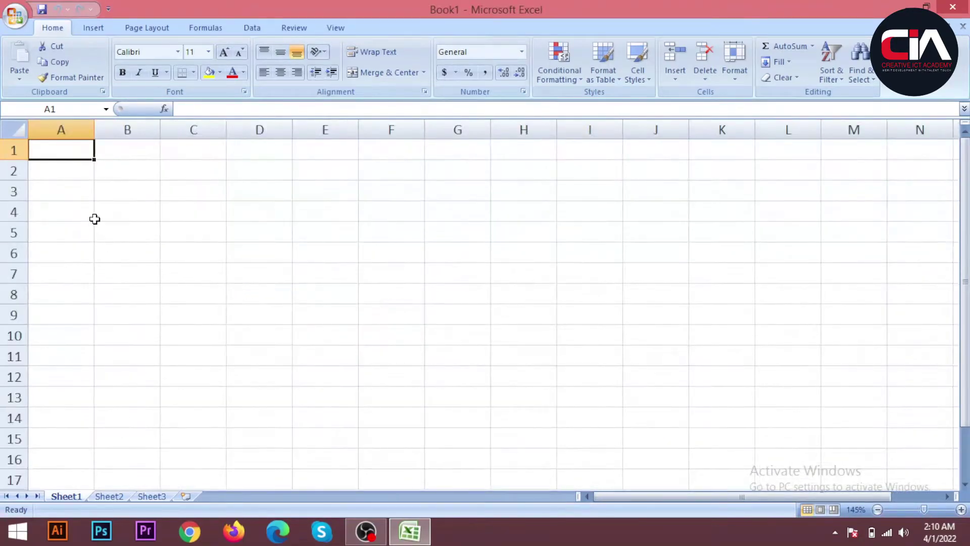
pyautogui.click(177, 215)
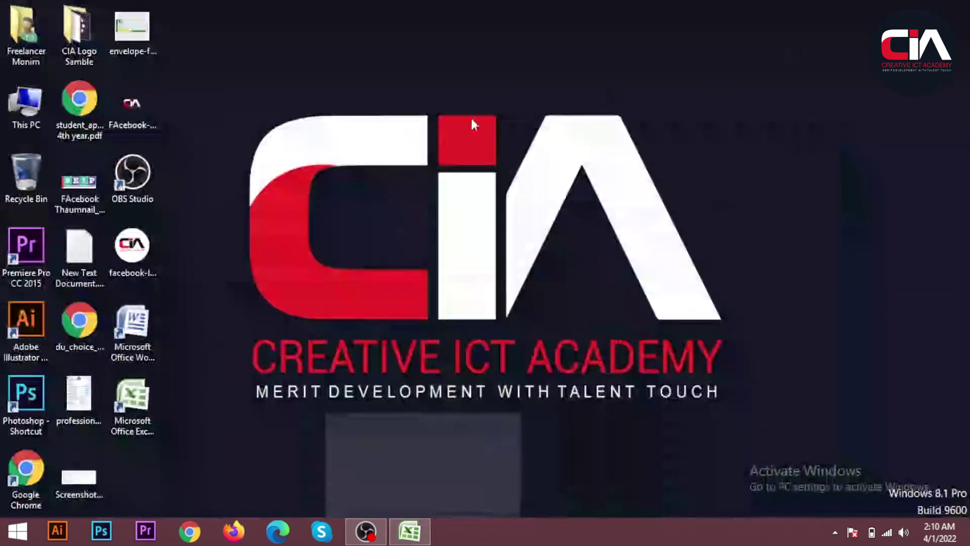
pyautogui.doubleClick(132, 326)
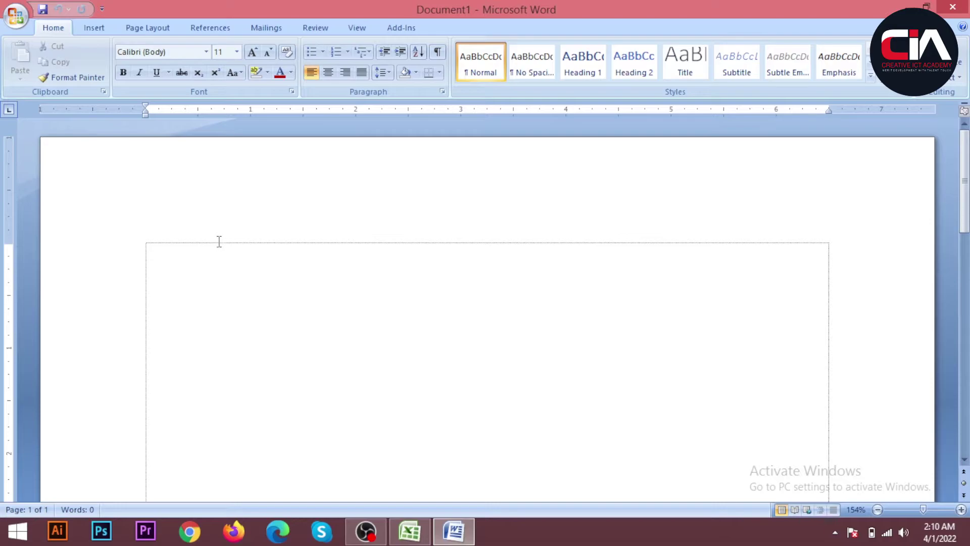
# Bring the Excel Book1 window back in front of the new Word document
pyautogui.scroll(-7, 219, 241)
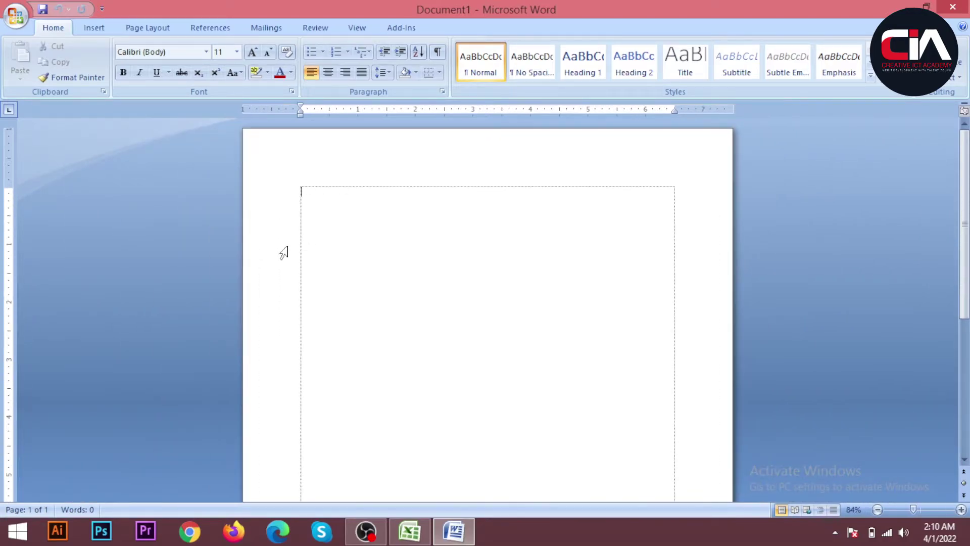
pyautogui.scroll(-2, 372, 310)
pyautogui.scroll(5, 359, 303)
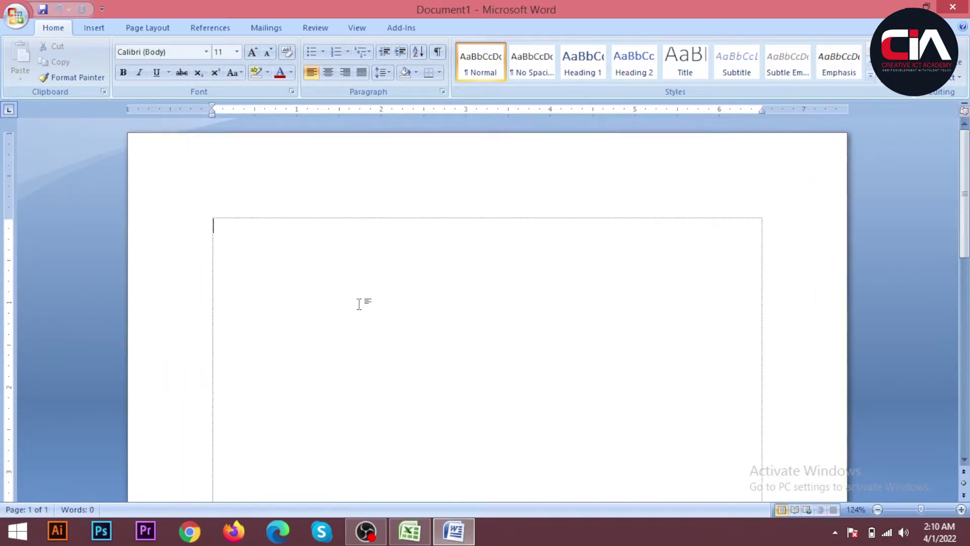
pyautogui.moveTo(409, 530)
pyautogui.click(392, 404)
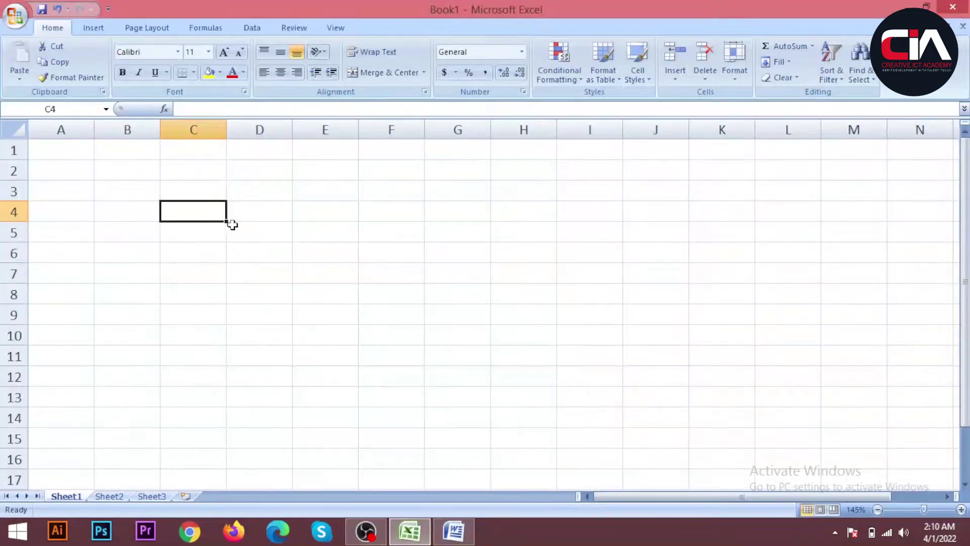
pyautogui.scroll(-9, 353, 221)
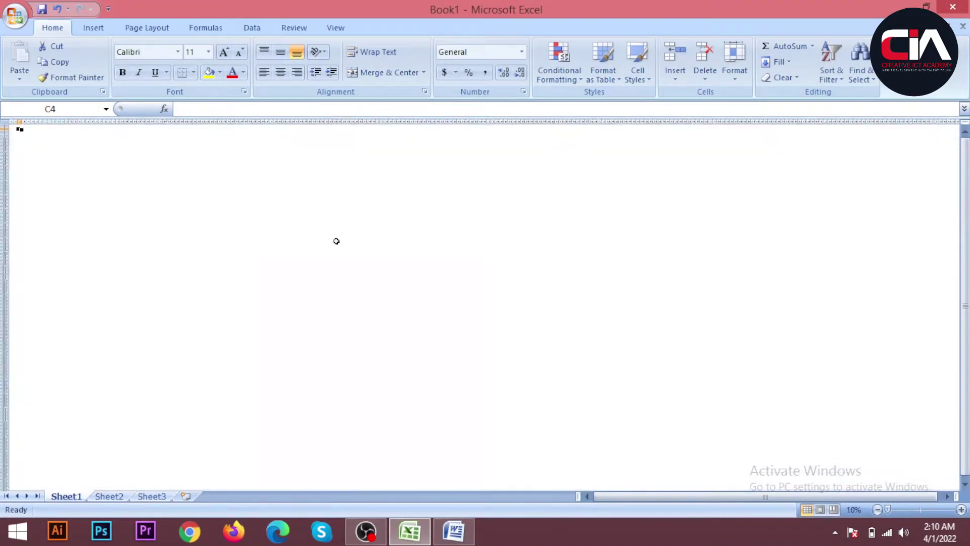
pyautogui.scroll(11, 251, 277)
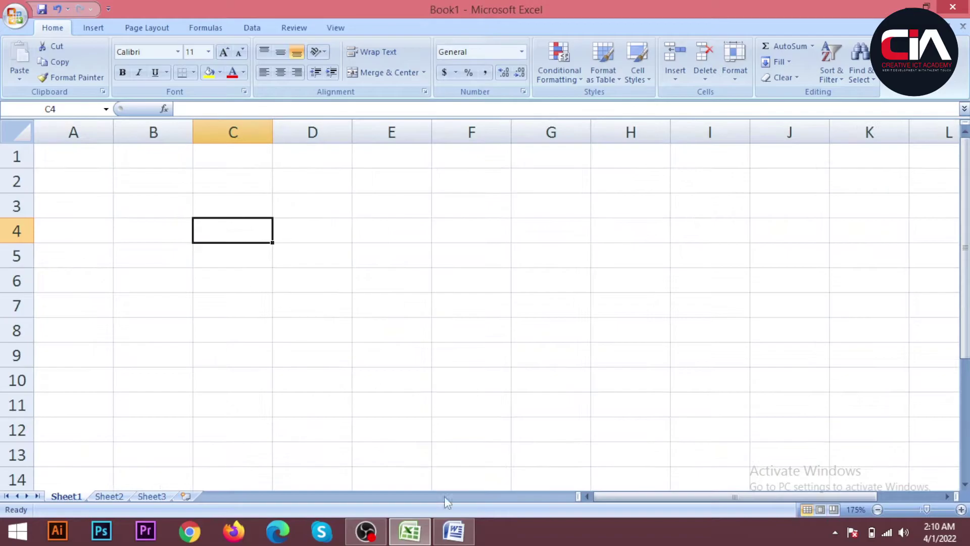
# Switch between Word's Document1 and Excel, then minimize Word to return to Book1
pyautogui.click(454, 530)
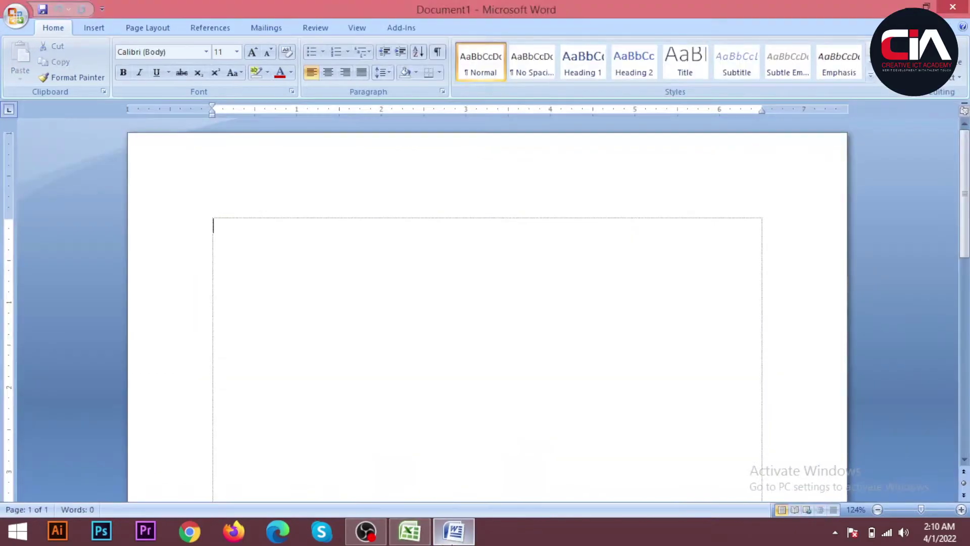
pyautogui.click(403, 530)
pyautogui.scroll(1, 215, 262)
pyautogui.scroll(-2, 219, 268)
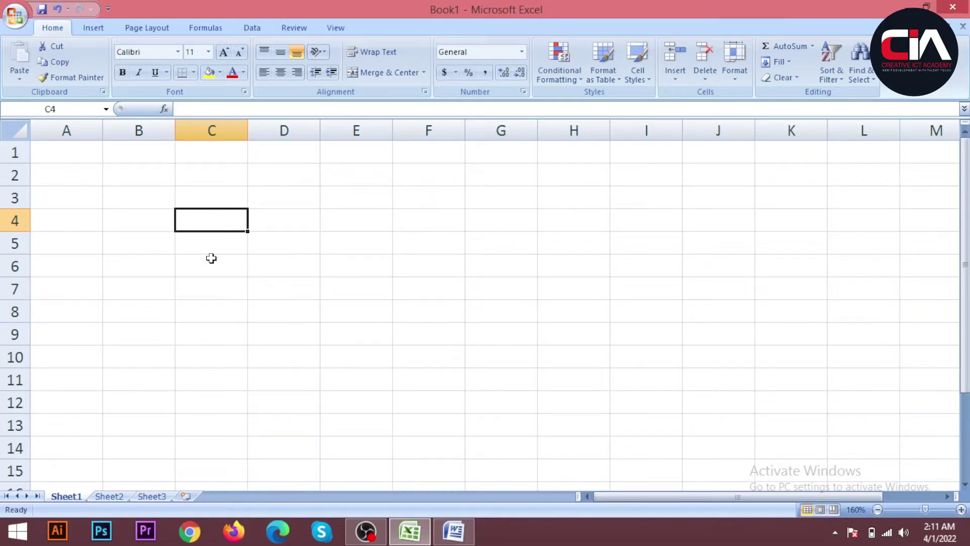
pyautogui.click(465, 525)
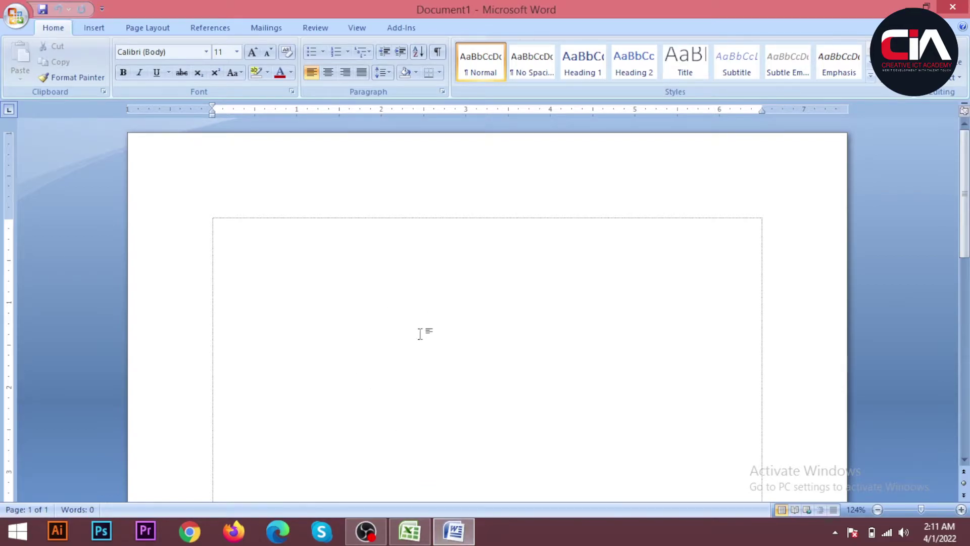
pyautogui.click(452, 536)
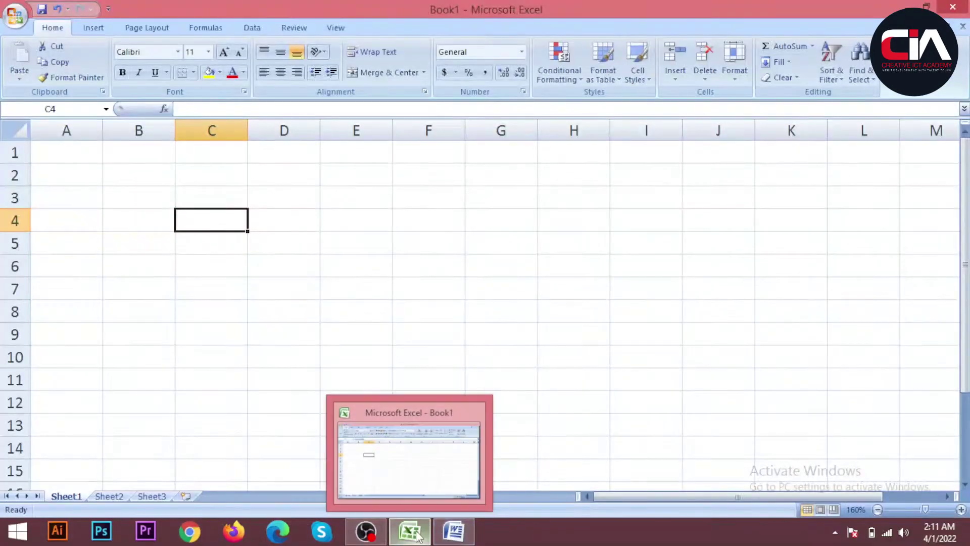
pyautogui.click(317, 242)
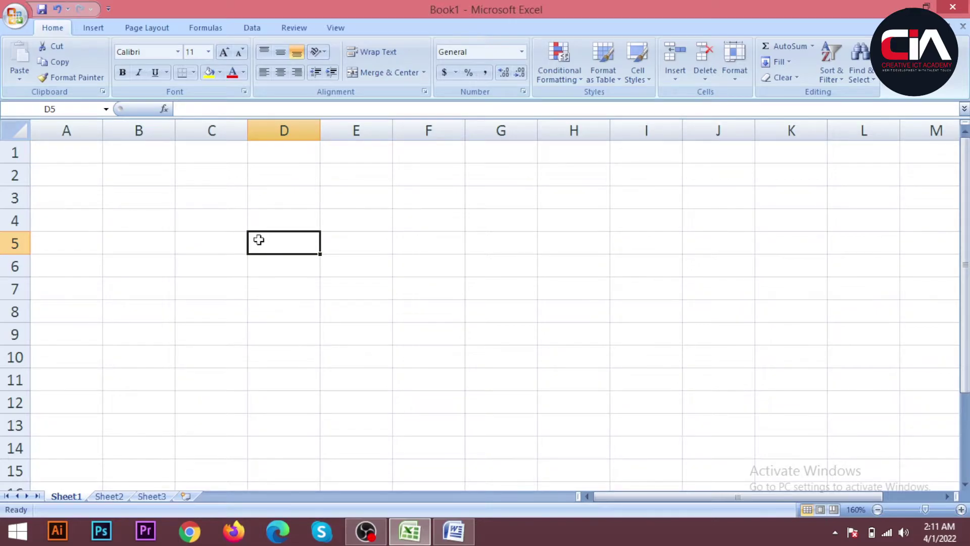
pyautogui.scroll(-5, 260, 237)
pyautogui.scroll(-1, 160, 158)
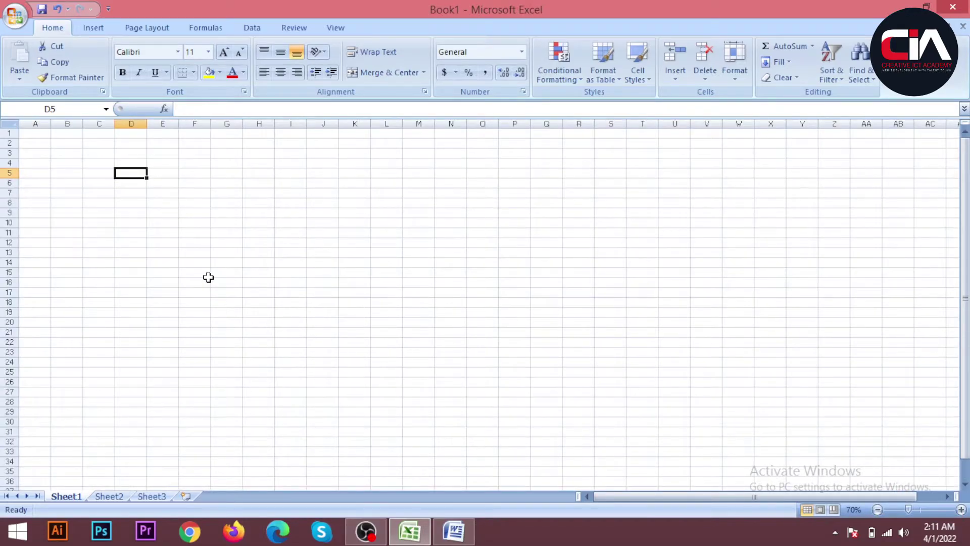
pyautogui.scroll(5, 209, 277)
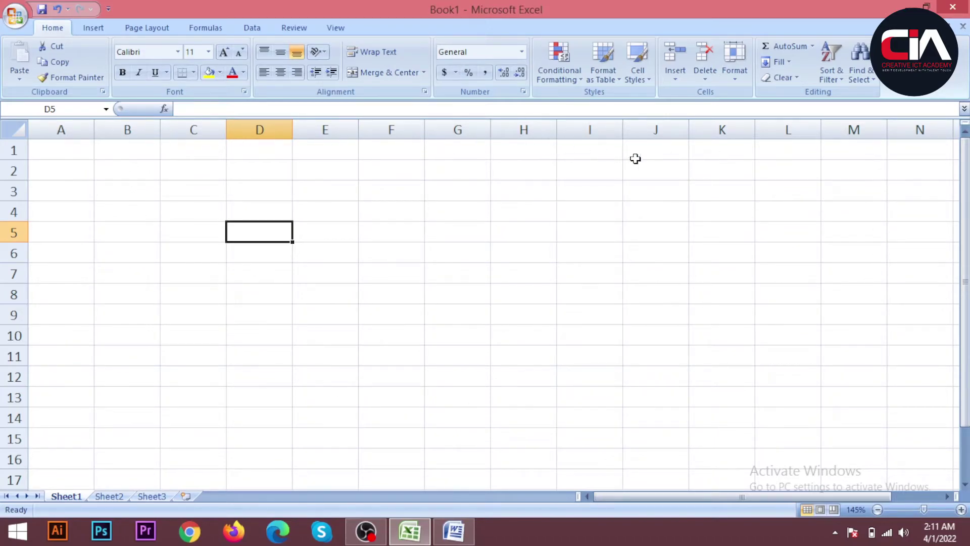
pyautogui.click(63, 151)
pyautogui.click(220, 165)
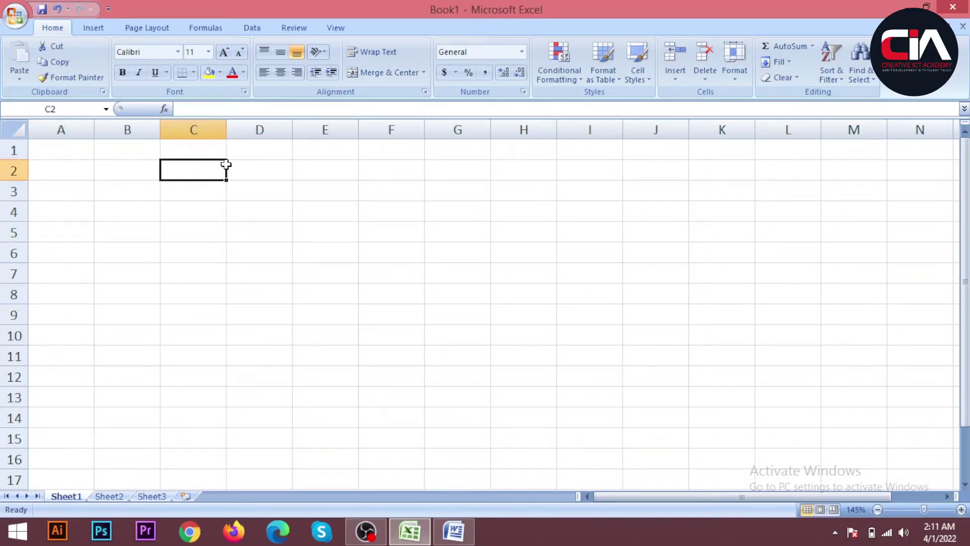
pyautogui.click(429, 212)
pyautogui.click(594, 189)
pyautogui.click(659, 298)
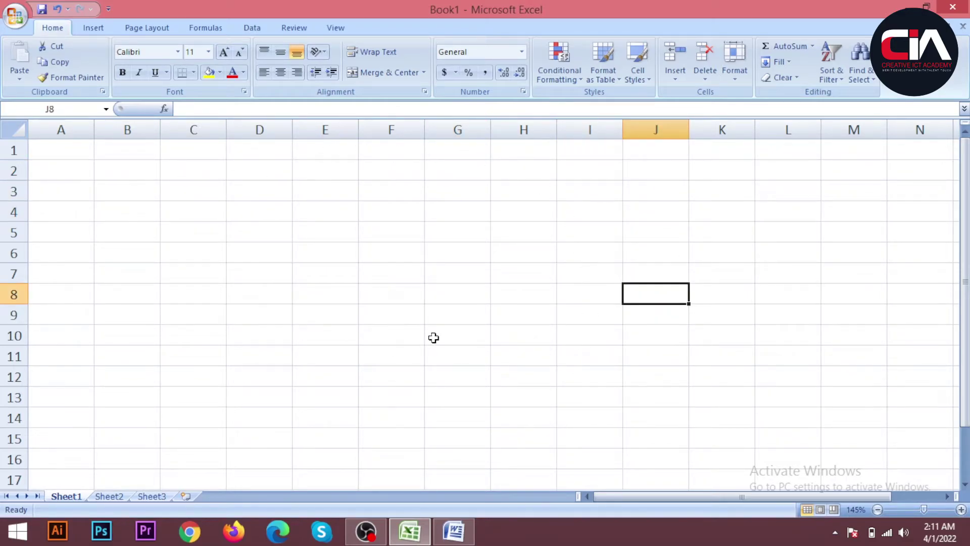
pyautogui.scroll(-6, 544, 268)
pyautogui.scroll(6, 518, 340)
# Switch to Sheet3, zoom in, and select cells B1, C1, C2, D1, E1 and E2
pyautogui.click(112, 496)
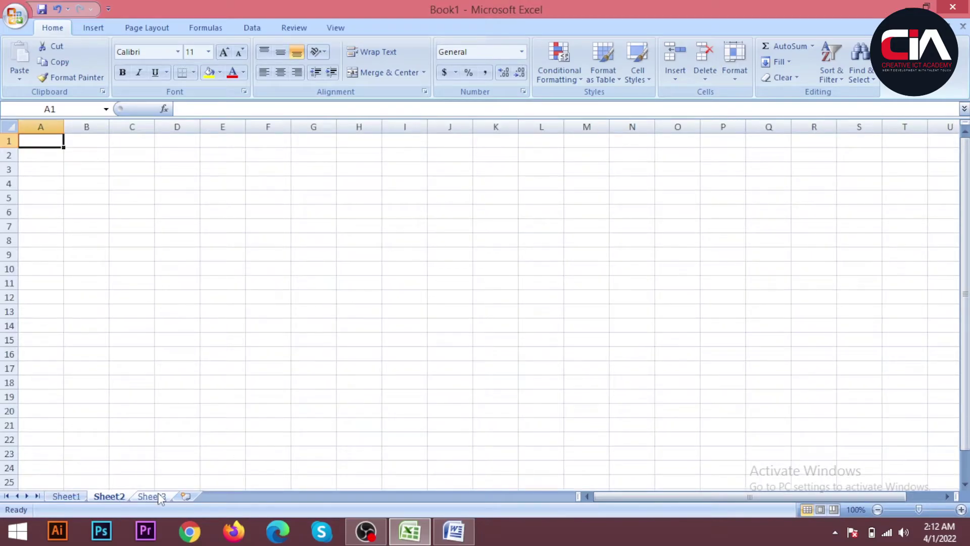
pyautogui.click(158, 496)
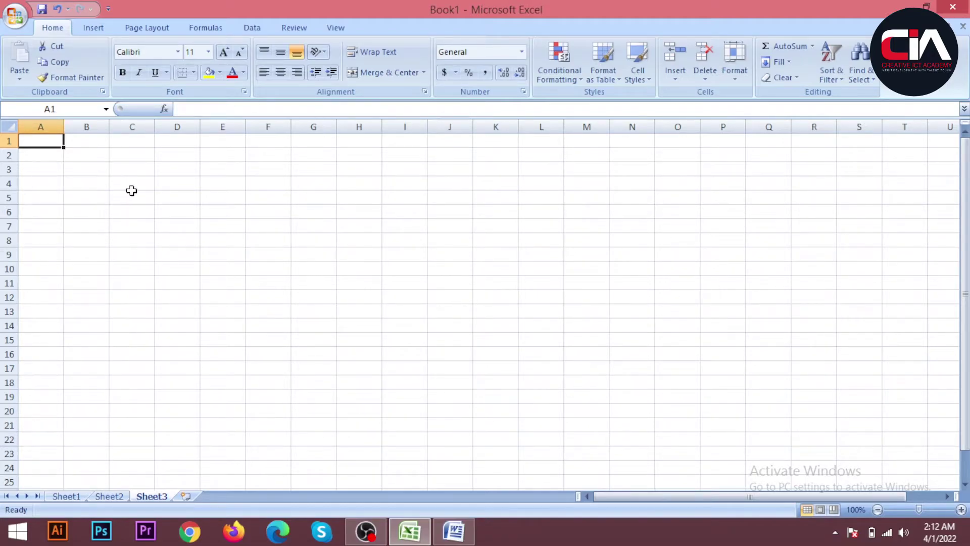
pyautogui.keyDown('ctrl'); pyautogui.scroll(4, 124, 262); pyautogui.keyUp('ctrl')
pyautogui.keyDown('ctrl'); pyautogui.scroll(1, 126, 263); pyautogui.keyUp('ctrl')
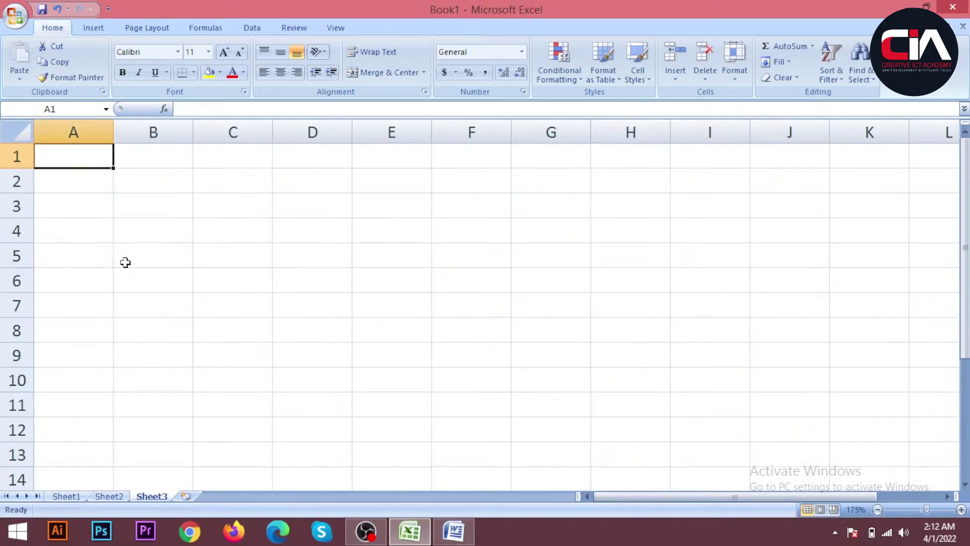
pyautogui.click(149, 158)
pyautogui.click(217, 153)
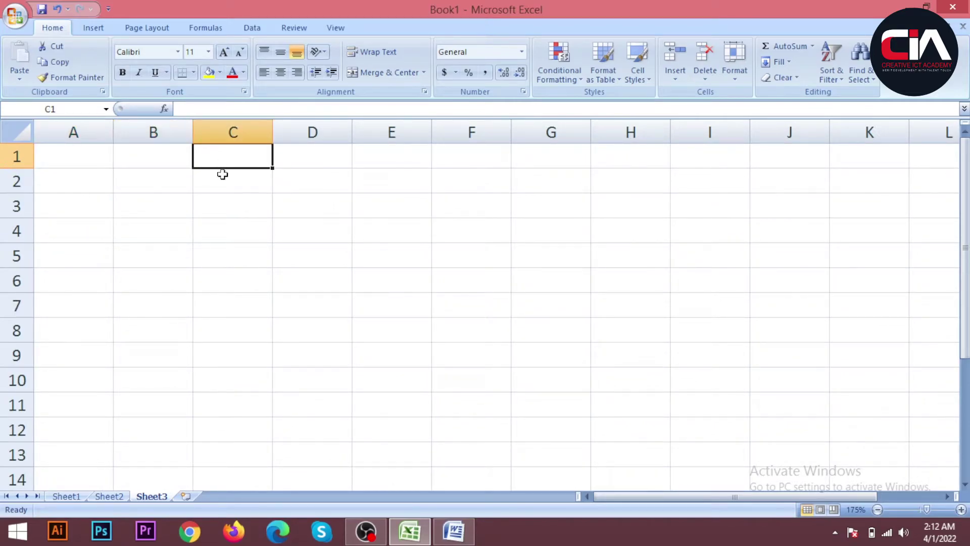
pyautogui.click(230, 178)
pyautogui.click(328, 152)
pyautogui.click(412, 158)
pyautogui.click(414, 187)
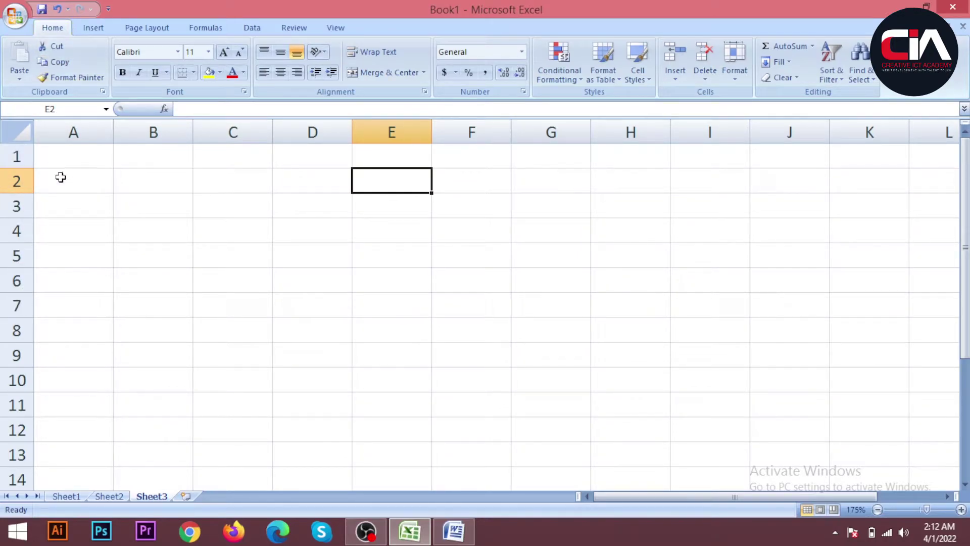
# Select rows 1 through 8 one at a time by their row headers
pyautogui.click(21, 158)
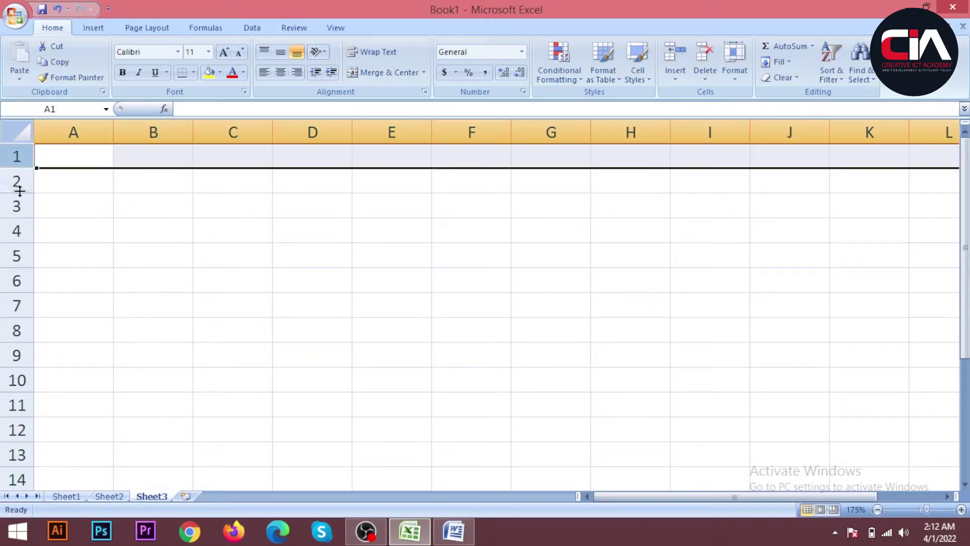
pyautogui.click(17, 185)
pyautogui.click(16, 208)
pyautogui.click(16, 231)
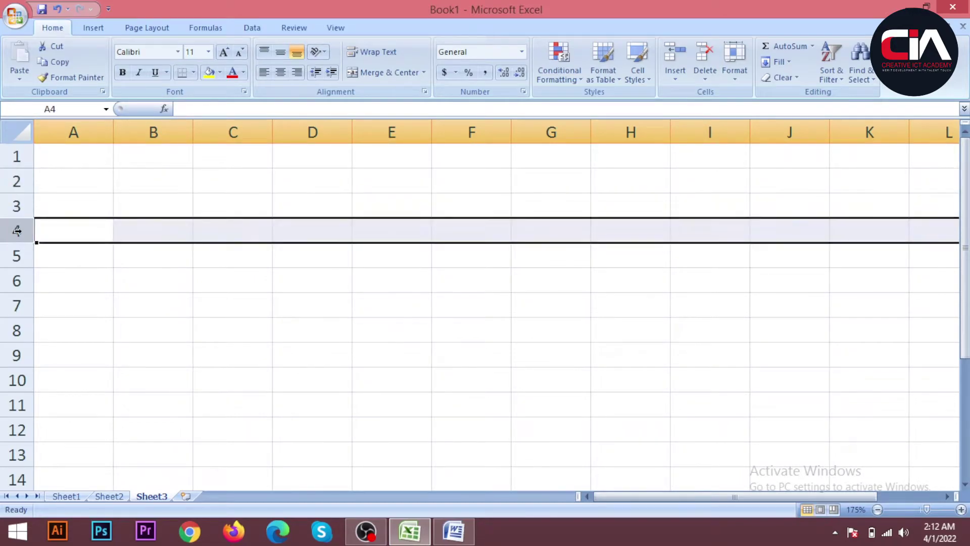
pyautogui.click(16, 254)
pyautogui.click(16, 279)
pyautogui.click(16, 305)
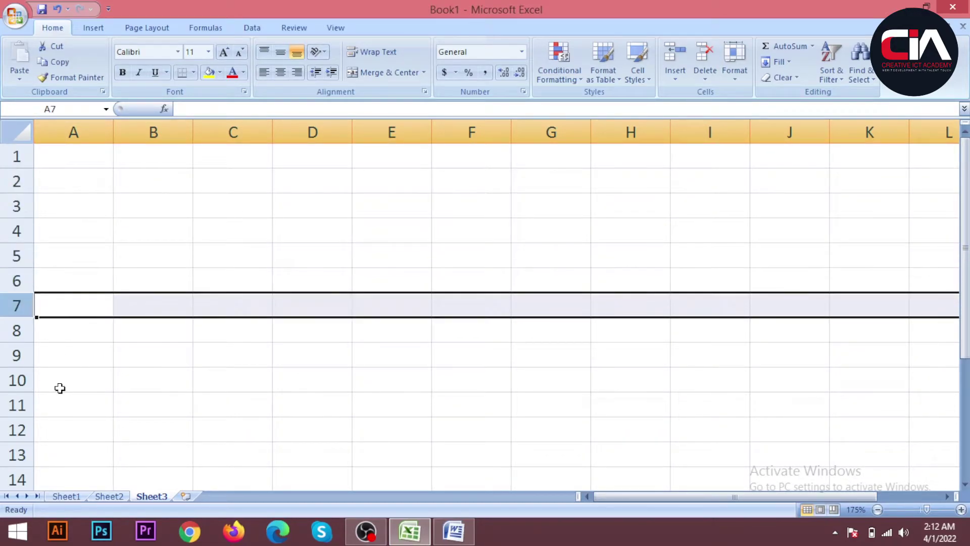
pyautogui.click(15, 334)
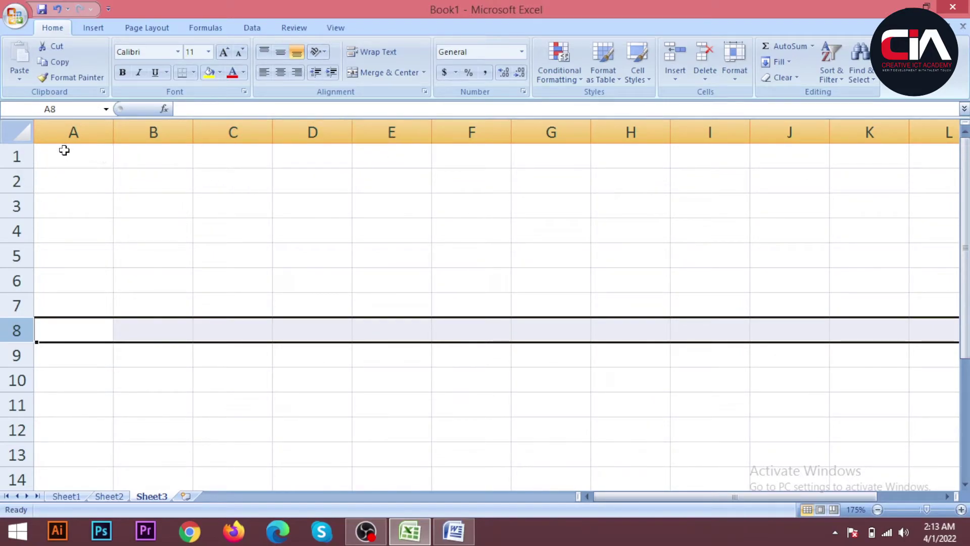
# Select columns A and B, then cells C1 and A2
pyautogui.click(75, 127)
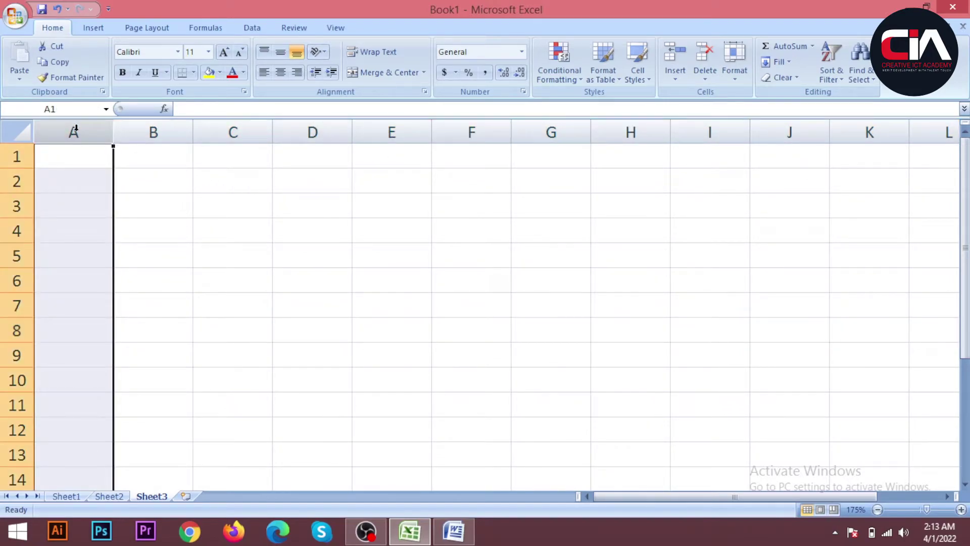
pyautogui.click(139, 132)
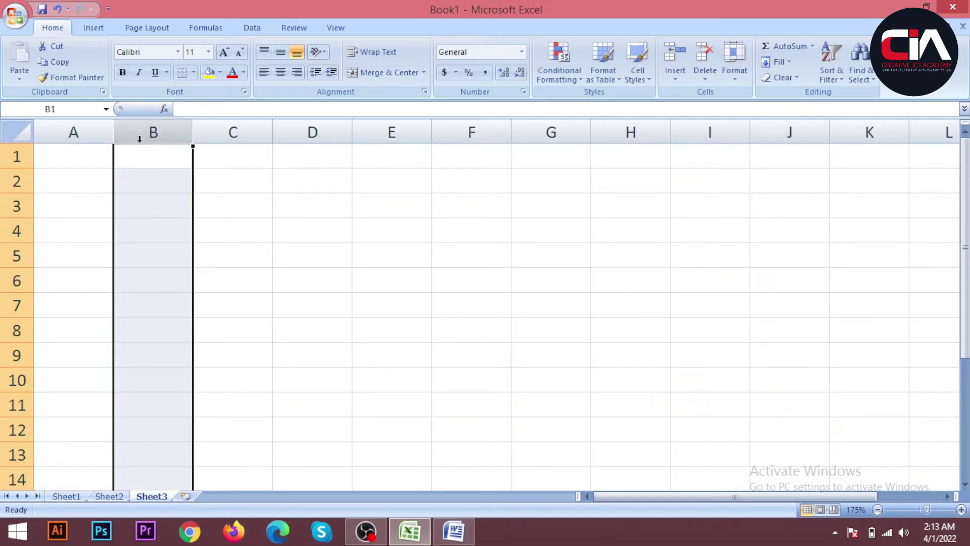
pyautogui.click(244, 154)
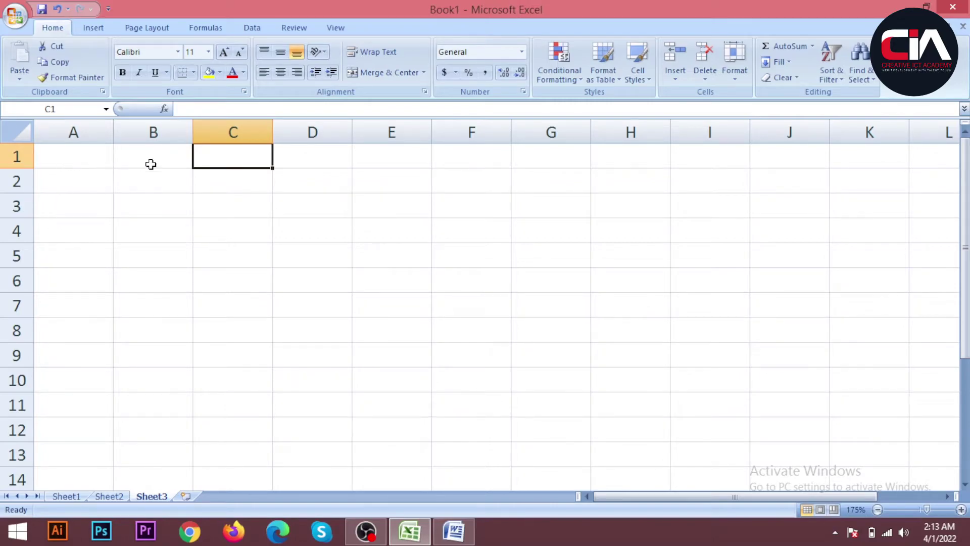
pyautogui.click(87, 180)
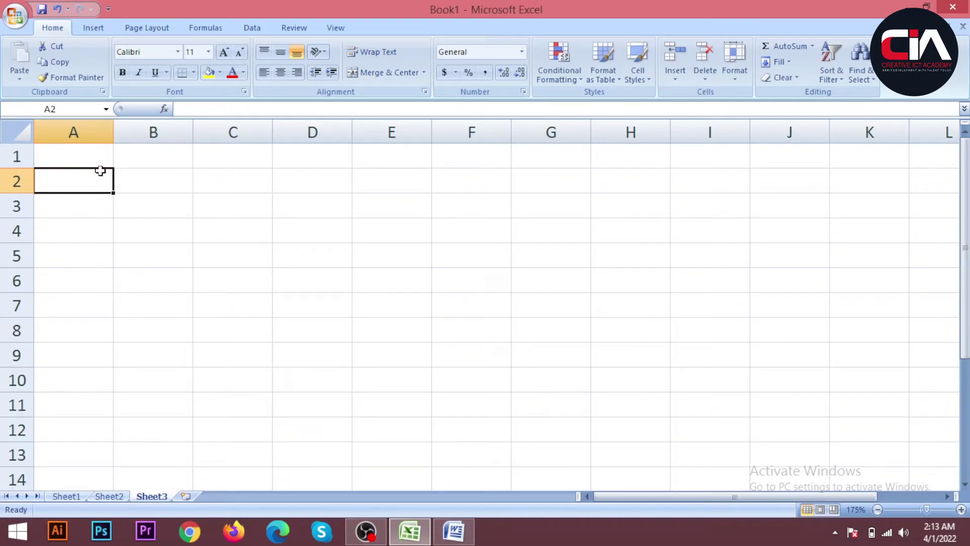
# Enter 'collum= 16384' in A1 and 'row= 1048576' in A2
pyautogui.scroll(6, 100, 171)
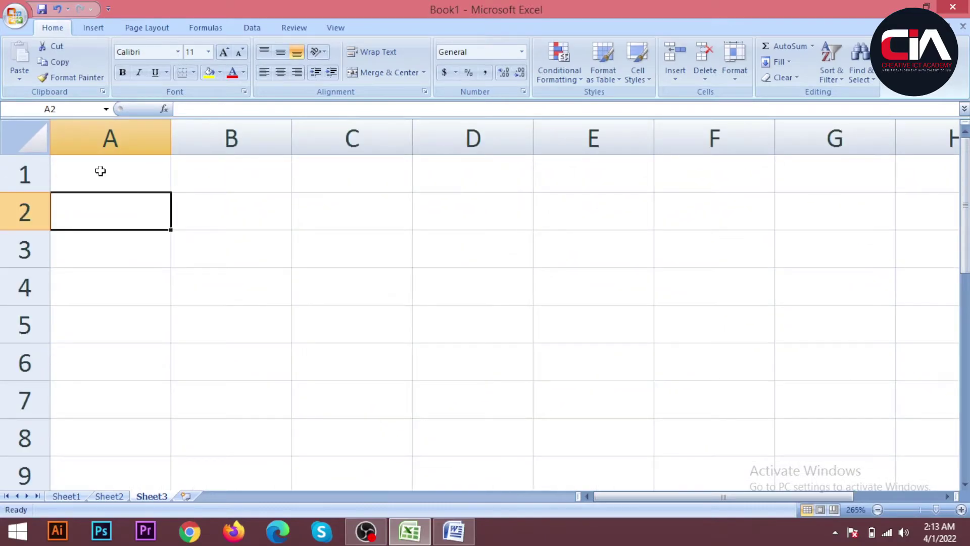
pyautogui.click(100, 170)
pyautogui.write('cllu')
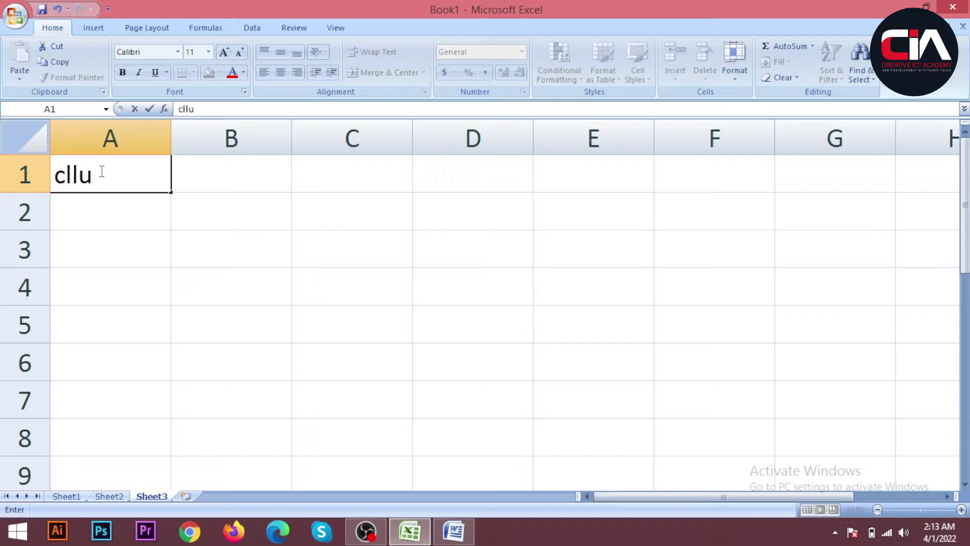
pyautogui.press('BackSpace')
pyautogui.press('BackSpace')
pyautogui.press('BackSpace')
pyautogui.write('ollum')
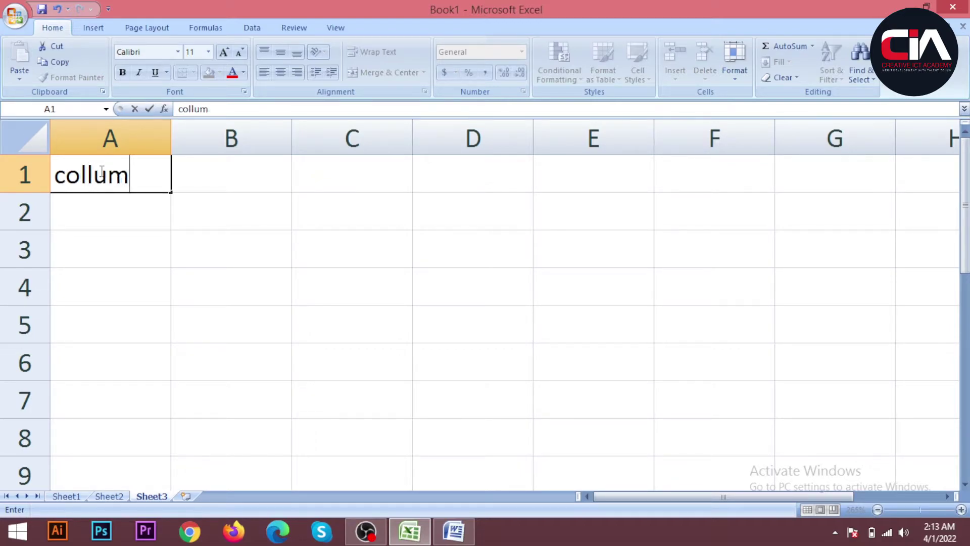
pyautogui.press('BackSpace')
pyautogui.write('= 10')
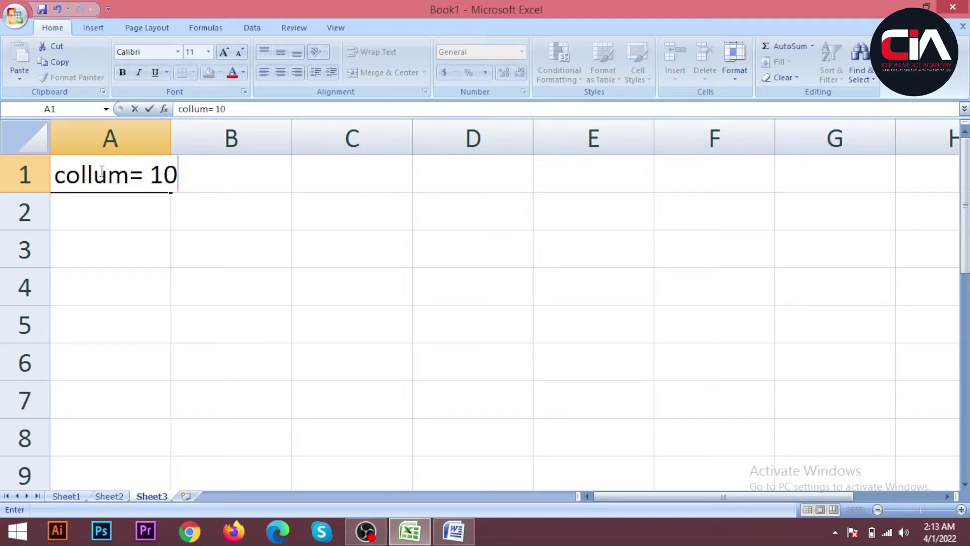
pyautogui.press('BackSpace')
pyautogui.press('BackSpace')
pyautogui.write('16384')
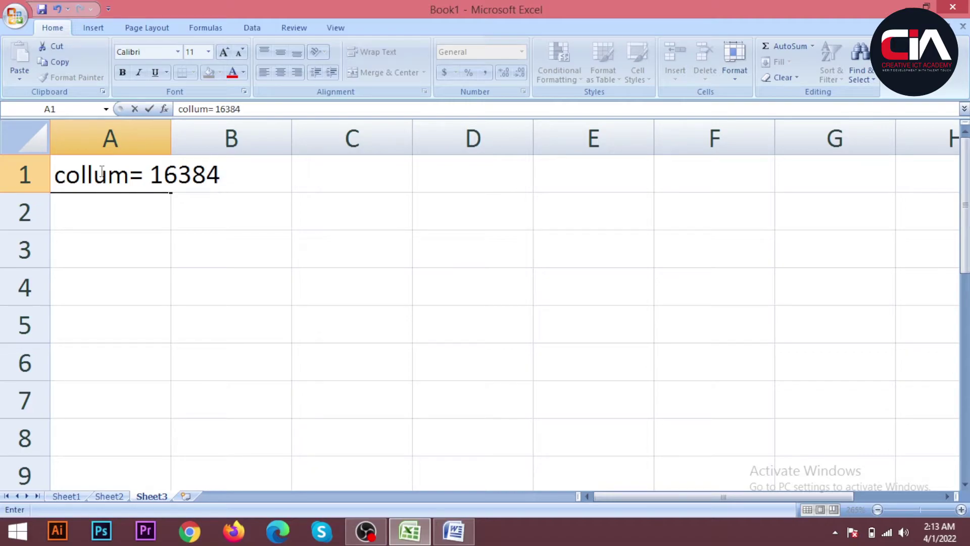
pyautogui.click(251, 170)
pyautogui.press('Return')
pyautogui.write('ro')
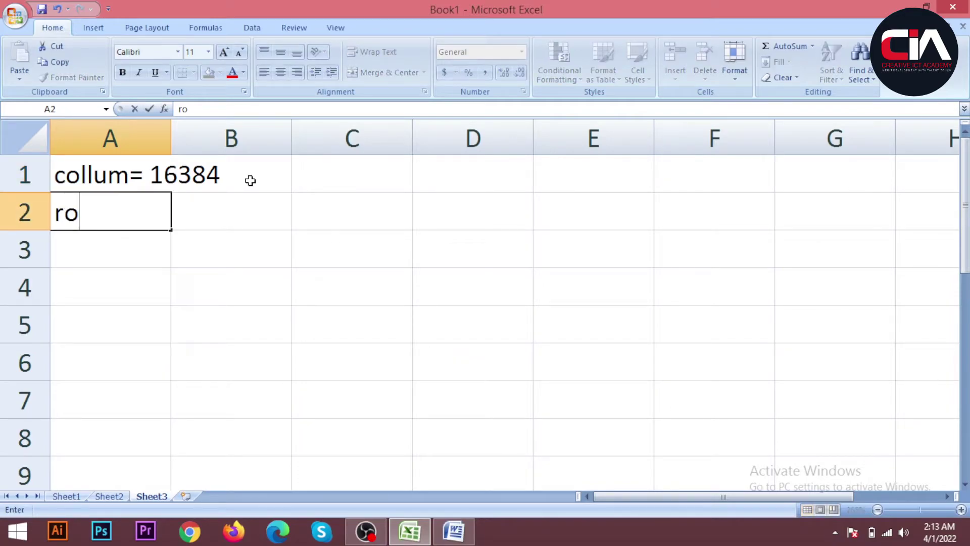
pyautogui.write('w= 10')
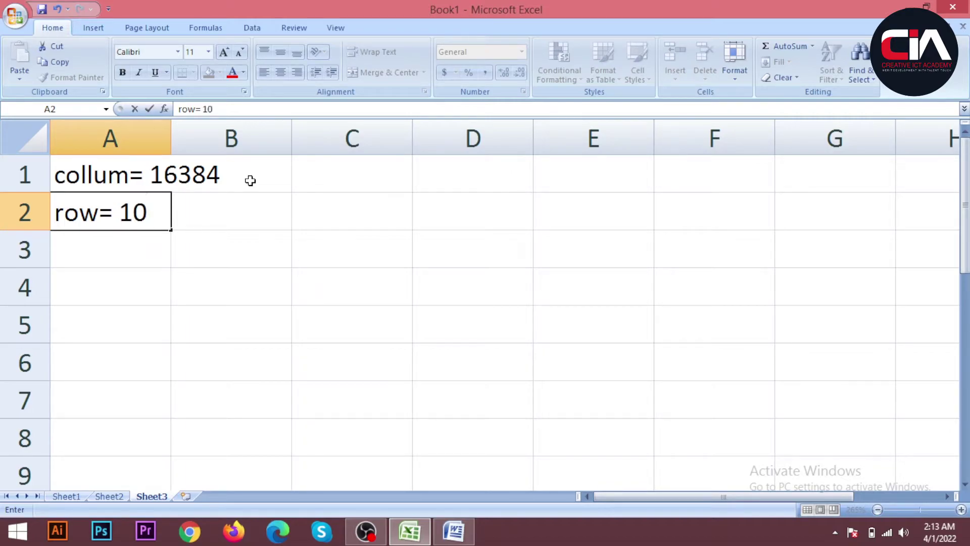
pyautogui.write('48576')
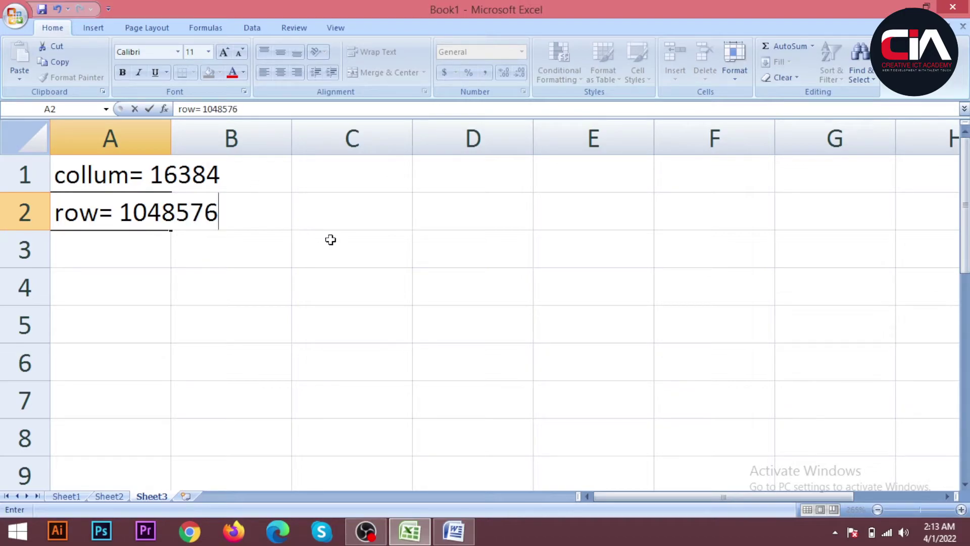
pyautogui.click(330, 240)
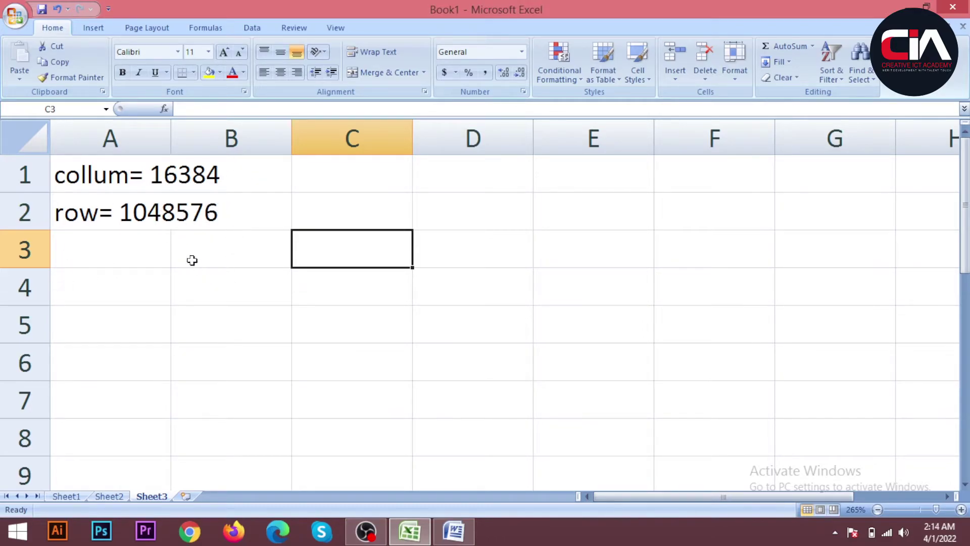
# Select A1:B2 and delete both count notes, ending on cell B3
pyautogui.click(257, 217)
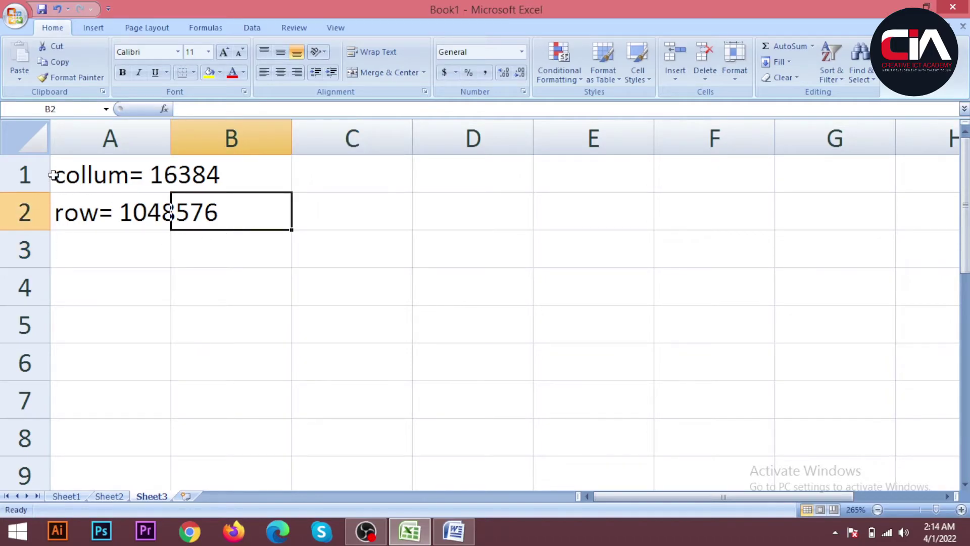
pyautogui.moveTo(55, 175); pyautogui.dragTo(216, 212)
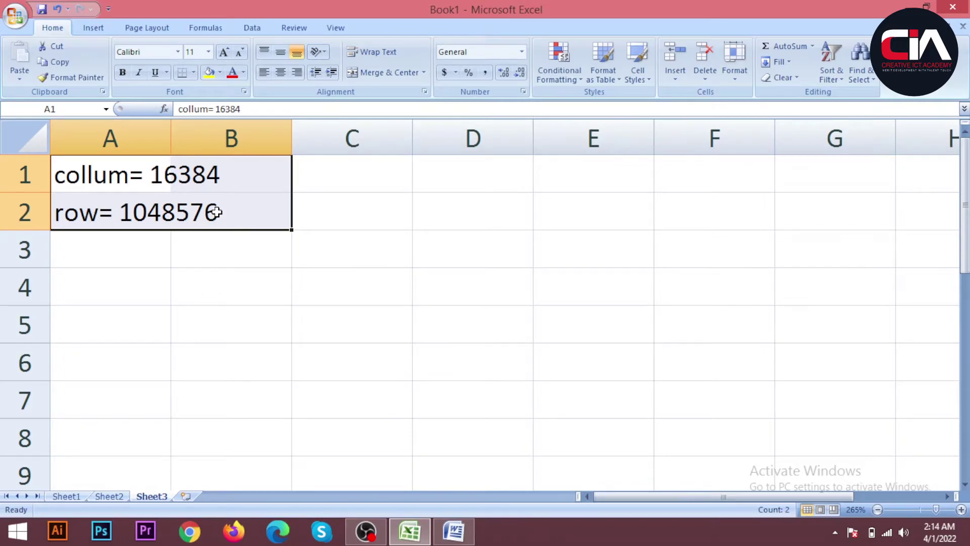
pyautogui.click(216, 213)
pyautogui.moveTo(53, 169); pyautogui.dragTo(224, 216)
pyautogui.press('Delete')
pyautogui.click(200, 263)
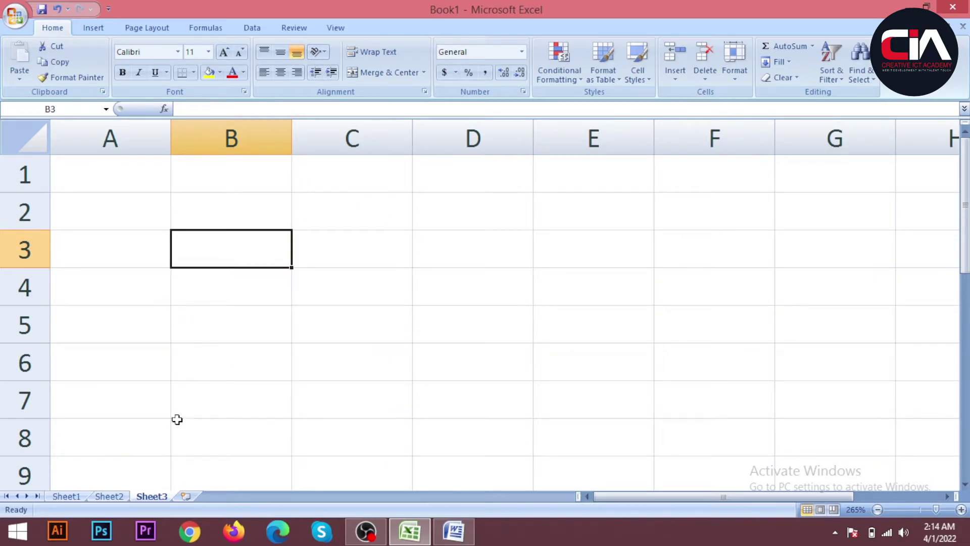
# Flip through Sheet1 to Sheet3, then type 'gsdfgsdfgd' into B4 on Sheet1
pyautogui.click(71, 497)
pyautogui.click(101, 497)
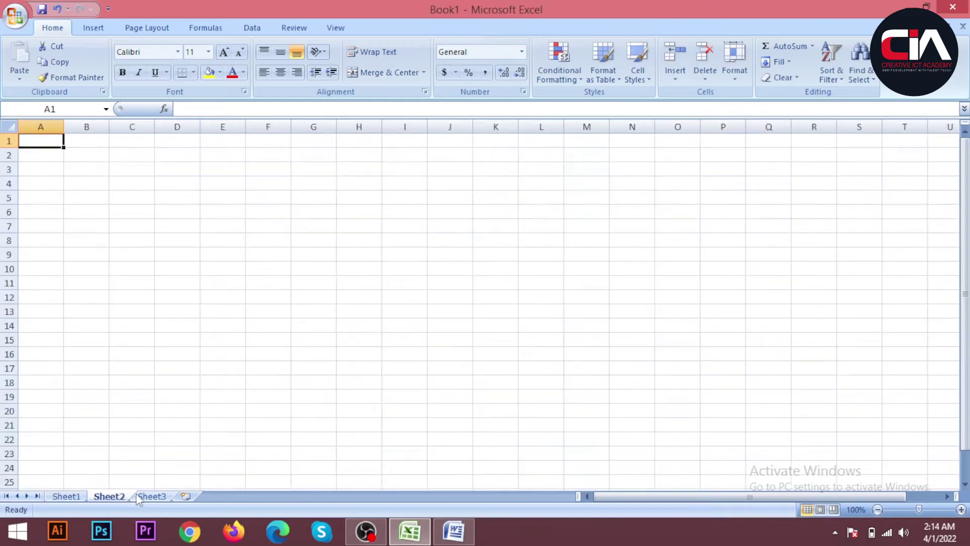
pyautogui.click(150, 497)
pyautogui.click(66, 496)
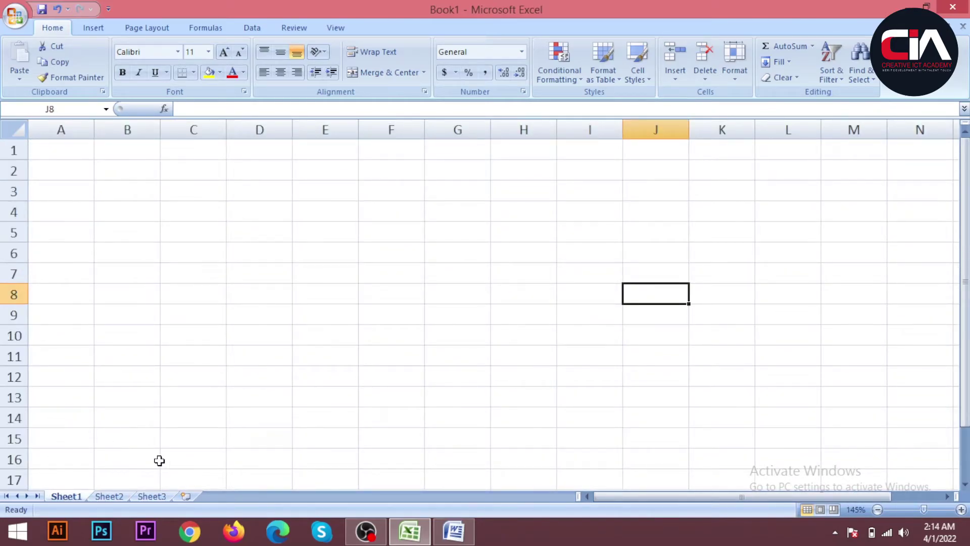
pyautogui.click(115, 214)
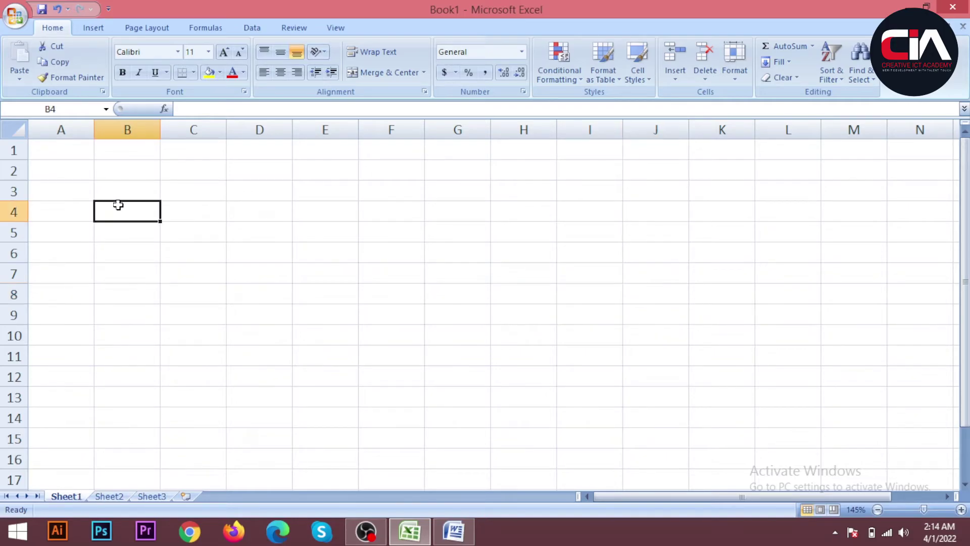
pyautogui.write('gsdfgsdfgd')
# Add sample text to Sheet2's D6 ('gdfgsdgs') and Sheet3's B3 ('dfgsdfgdfgsd')
pyautogui.click(110, 496)
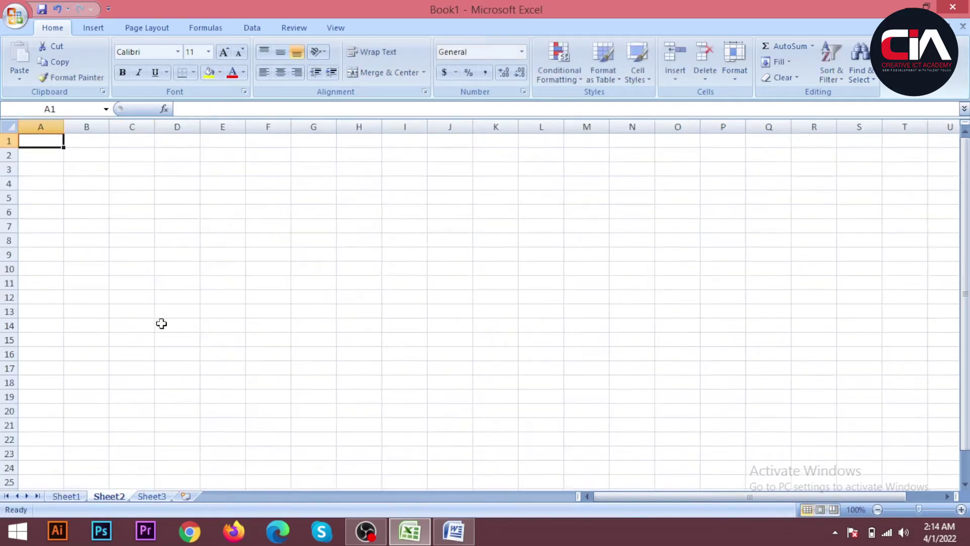
pyautogui.click(180, 209)
pyautogui.write('fgsdrfsdrgs')
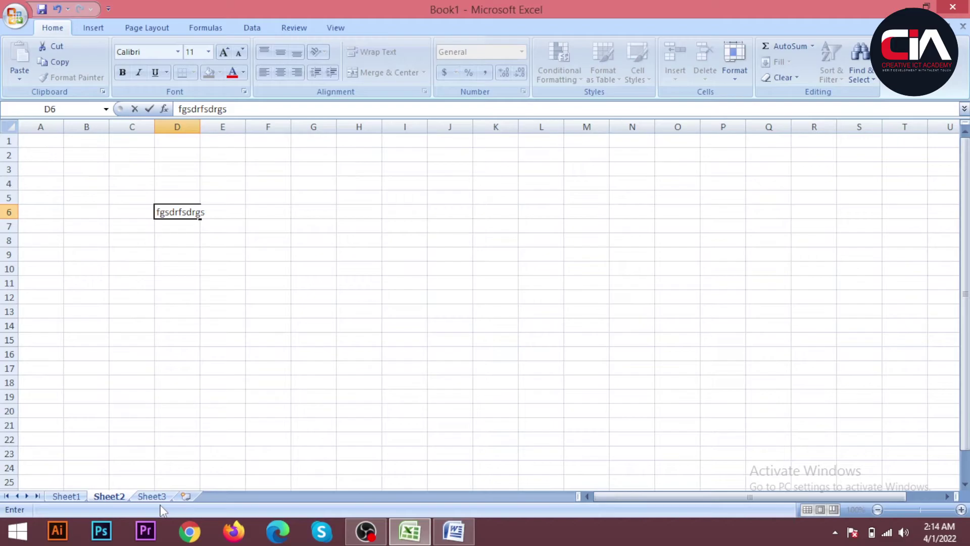
pyautogui.click(152, 497)
pyautogui.click(242, 260)
pyautogui.write('dfgsdfgdfgsd')
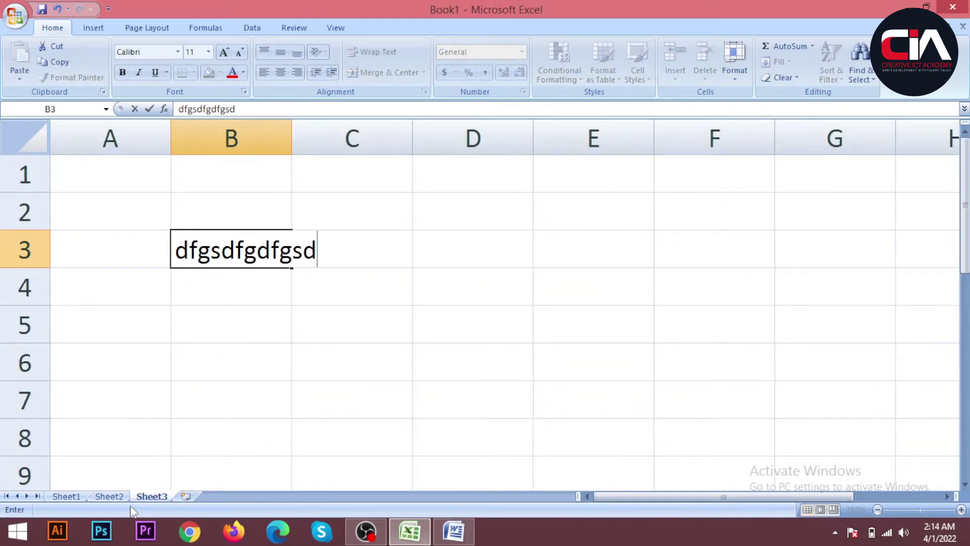
pyautogui.click(109, 496)
pyautogui.write('gdfgsdgs')
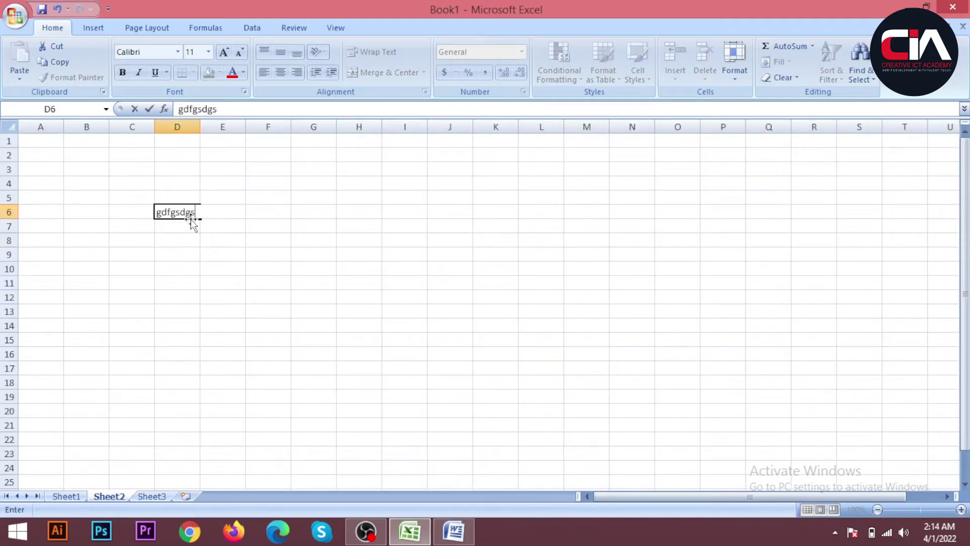
pyautogui.click(121, 198)
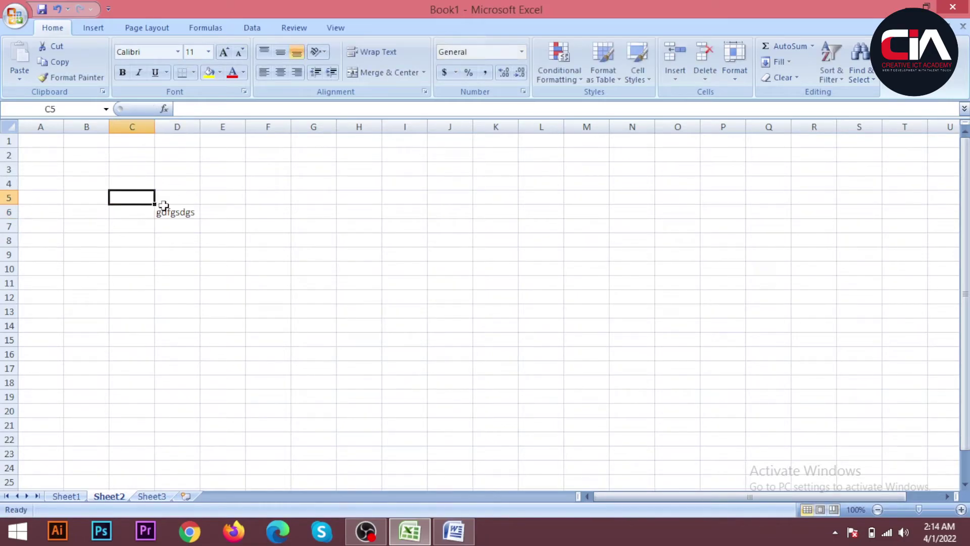
pyautogui.keyDown('ctrl'); pyautogui.scroll(4, 119, 226); pyautogui.keyUp('ctrl')
# Type 'gdfgsfgsg' into D6 on Sheet1
pyautogui.click(66, 496)
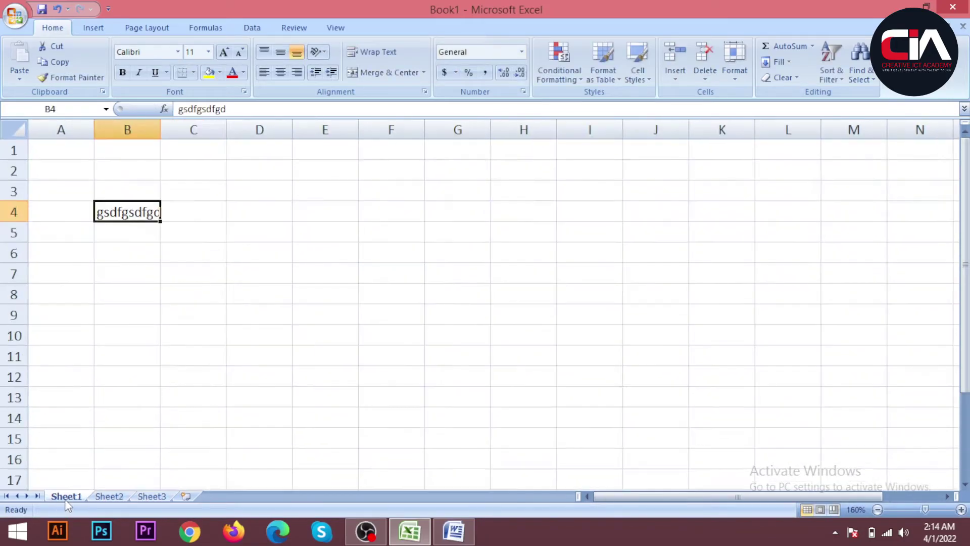
pyautogui.click(287, 208)
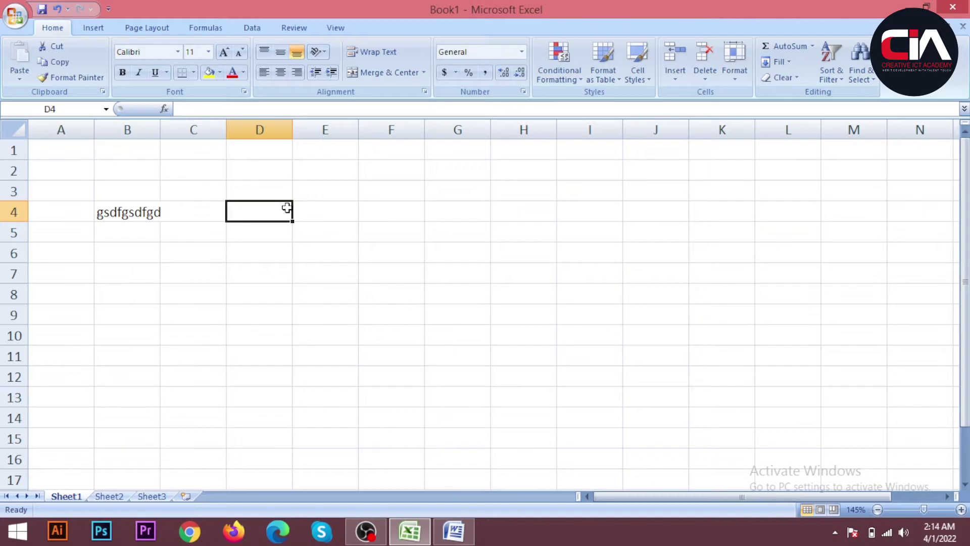
pyautogui.click(257, 256)
pyautogui.write('gdf')
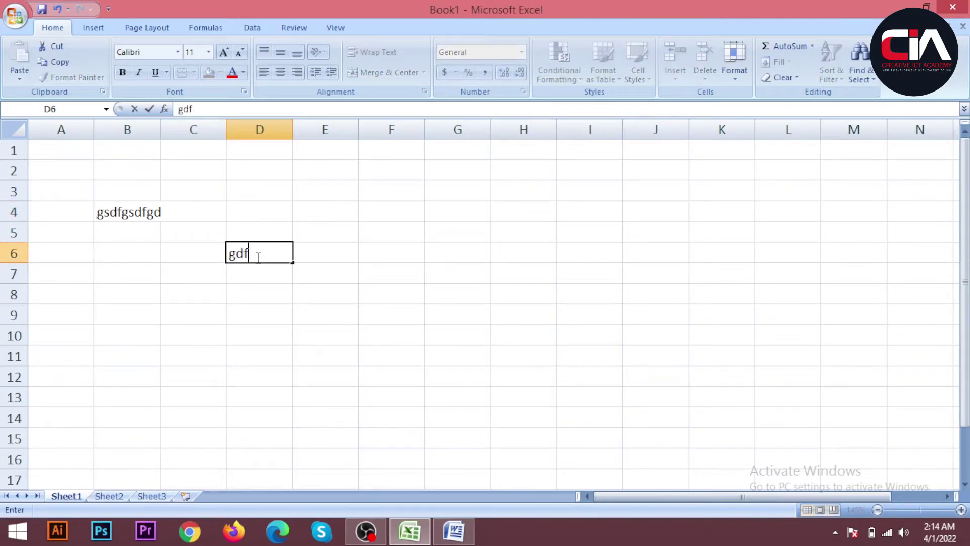
pyautogui.write('gsfgsg')
pyautogui.click(205, 298)
pyautogui.keyDown('ctrl'); pyautogui.scroll(3, 91, 466); pyautogui.keyUp('ctrl')
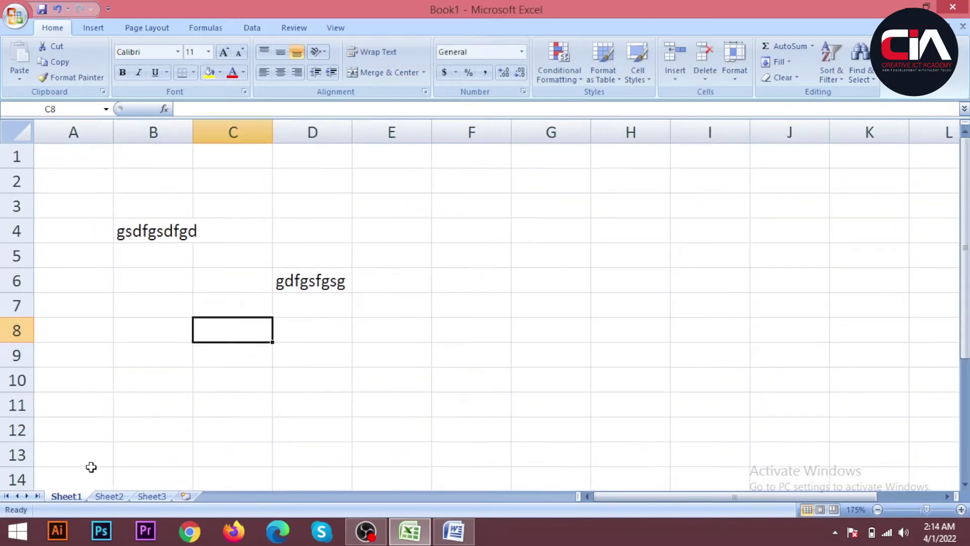
pyautogui.click(96, 496)
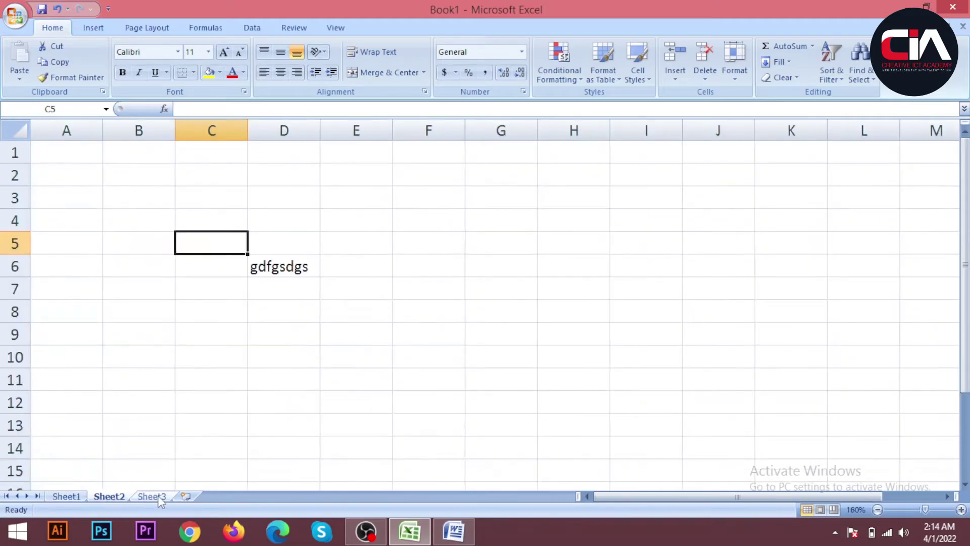
pyautogui.click(153, 497)
pyautogui.click(66, 497)
pyautogui.click(108, 497)
pyautogui.click(144, 496)
pyautogui.click(64, 495)
pyautogui.click(109, 497)
pyautogui.click(149, 496)
pyautogui.click(71, 496)
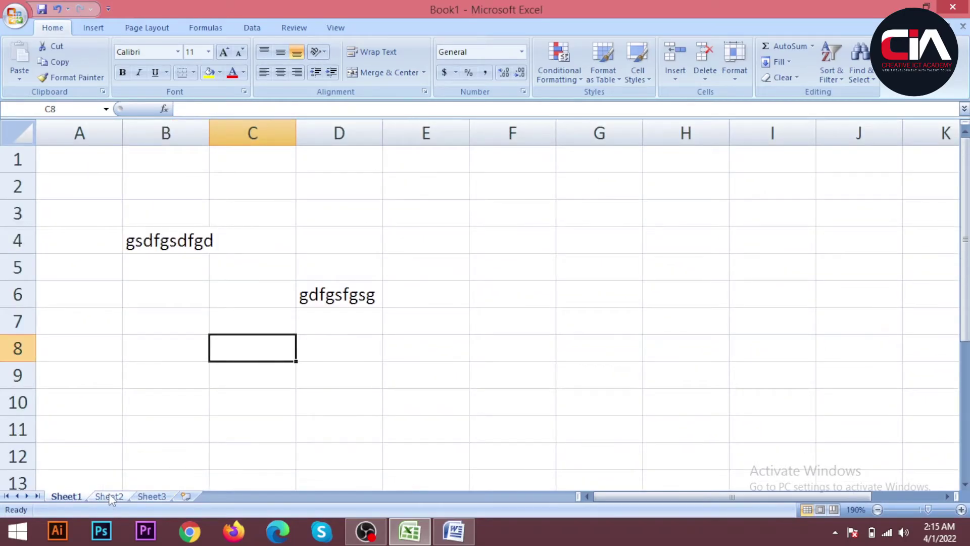
pyautogui.scroll(-5, 154, 401)
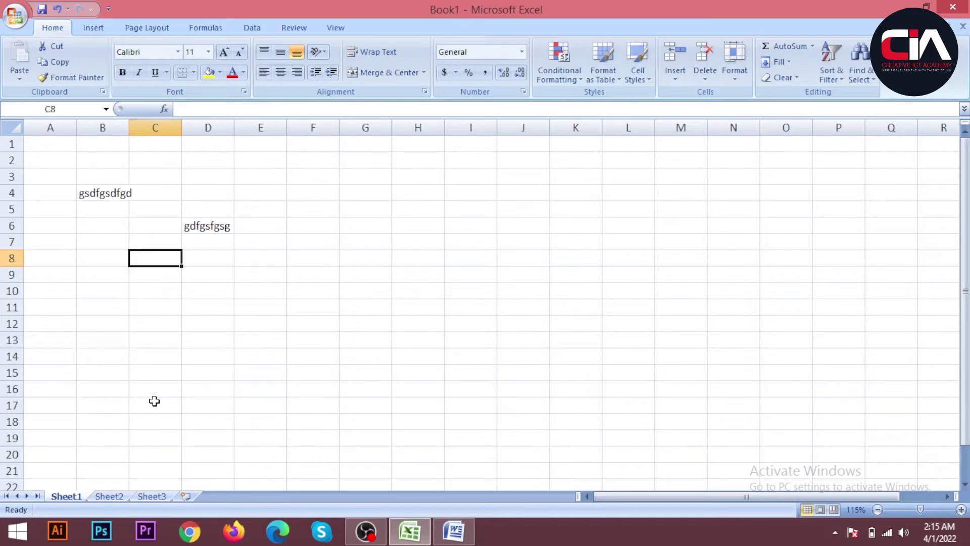
pyautogui.click(109, 496)
pyautogui.click(149, 497)
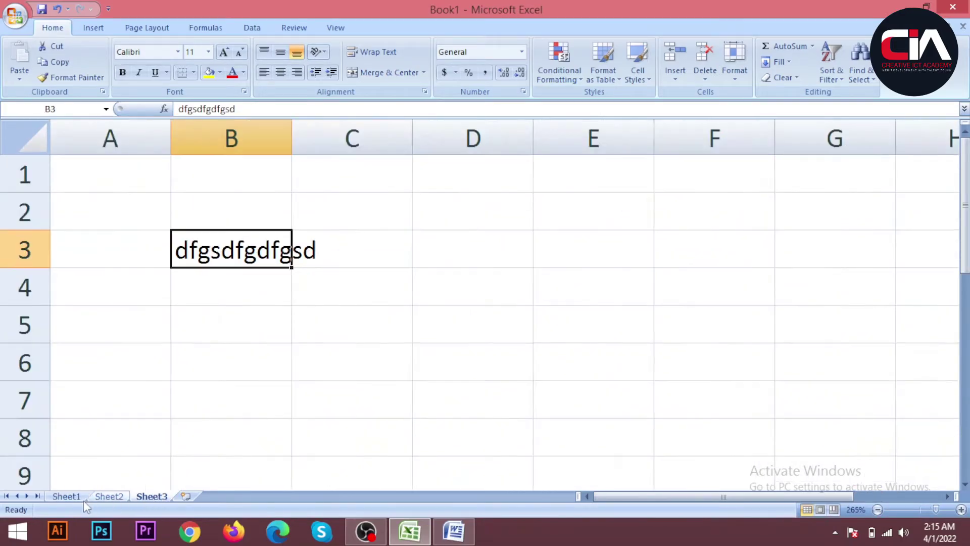
pyautogui.click(68, 497)
pyautogui.click(147, 496)
pyautogui.click(107, 496)
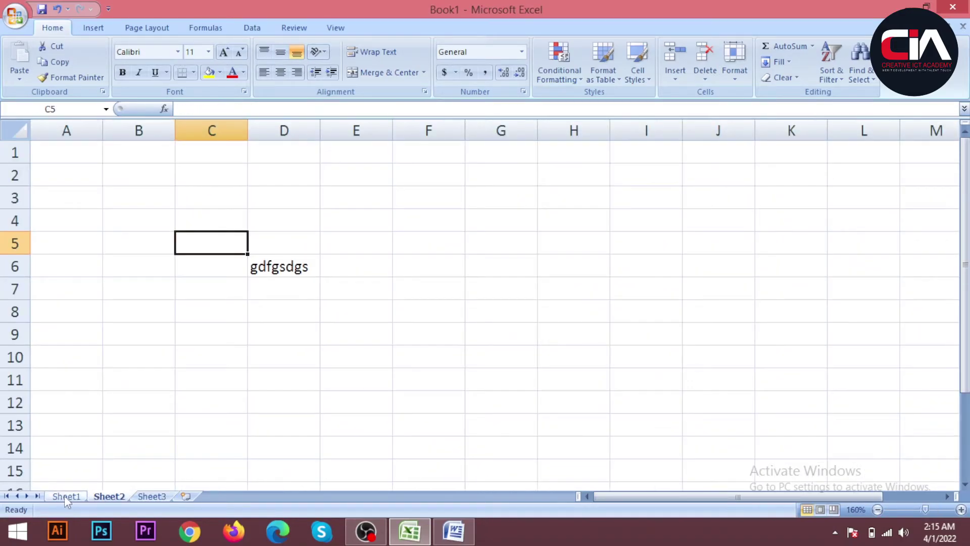
pyautogui.click(66, 497)
pyautogui.click(109, 497)
# Insert Sheet4 and Sheet5 with the Insert Worksheet tab, clicking a few cells on each
pyautogui.click(186, 497)
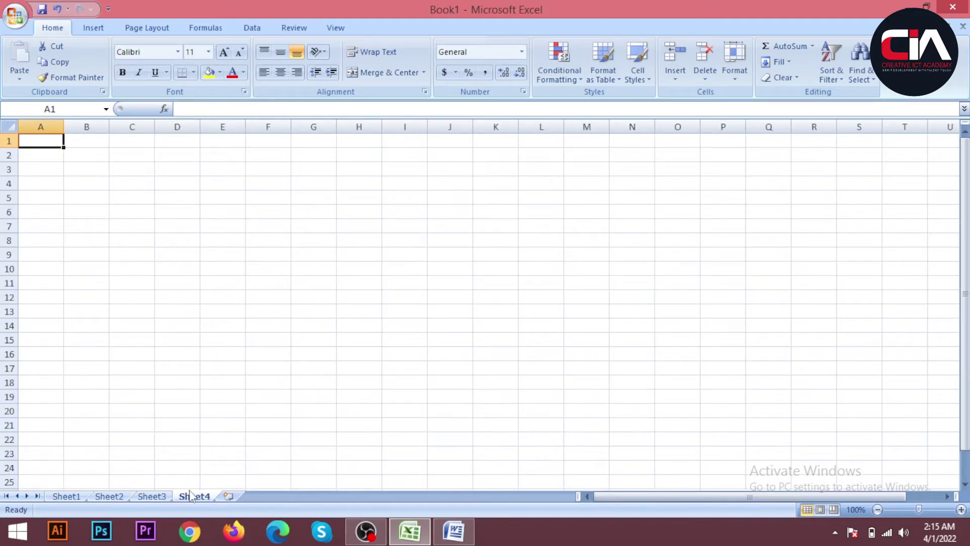
pyautogui.click(101, 139)
pyautogui.click(172, 169)
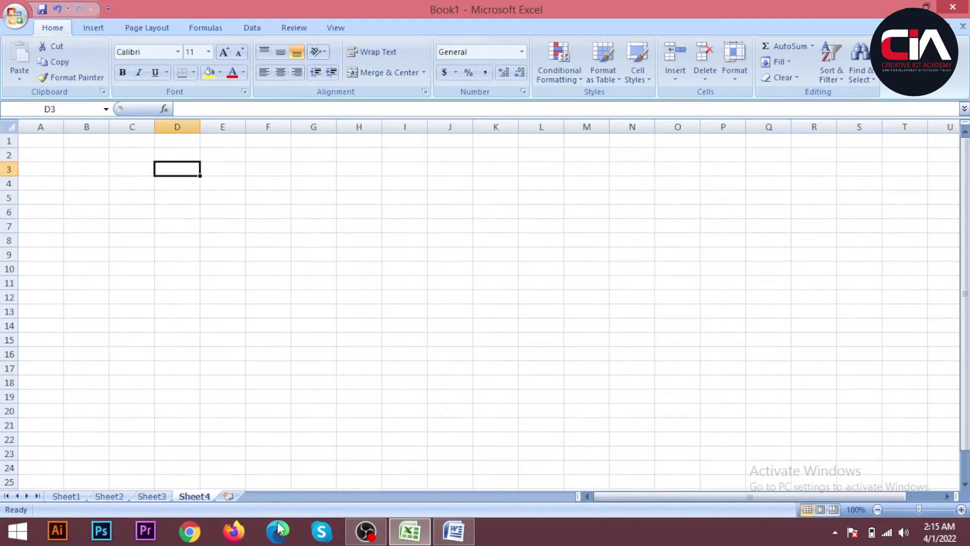
pyautogui.click(230, 497)
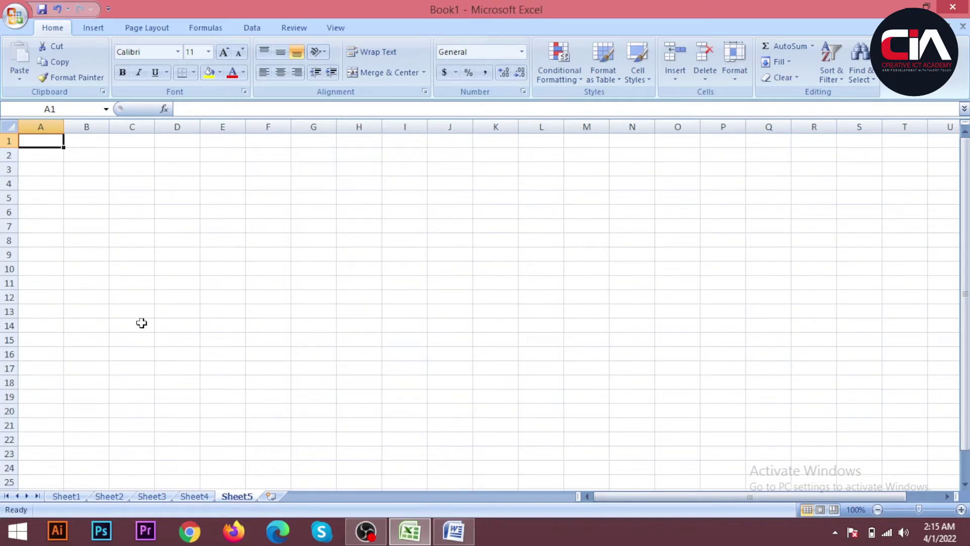
pyautogui.click(74, 165)
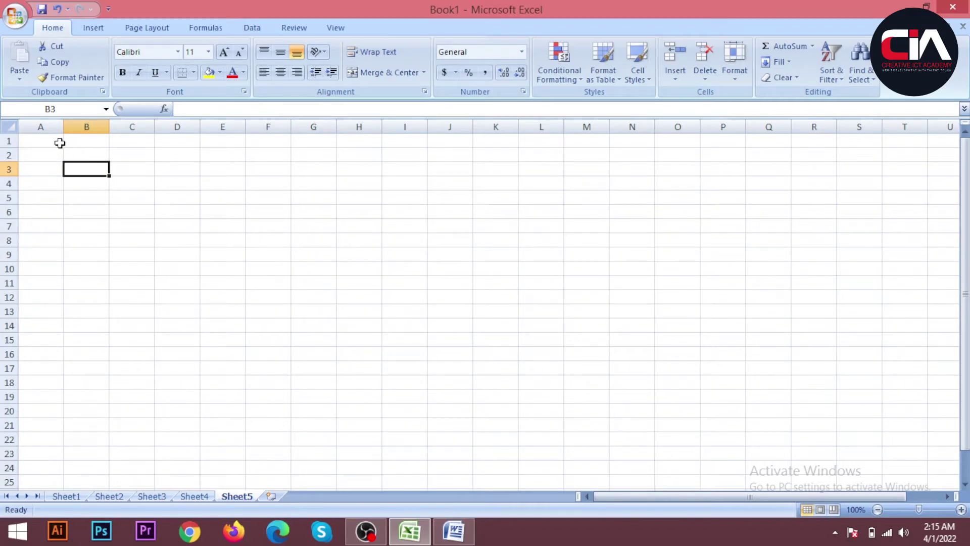
pyautogui.keyDown('ctrl'); pyautogui.scroll(6, 63, 214); pyautogui.keyUp('ctrl')
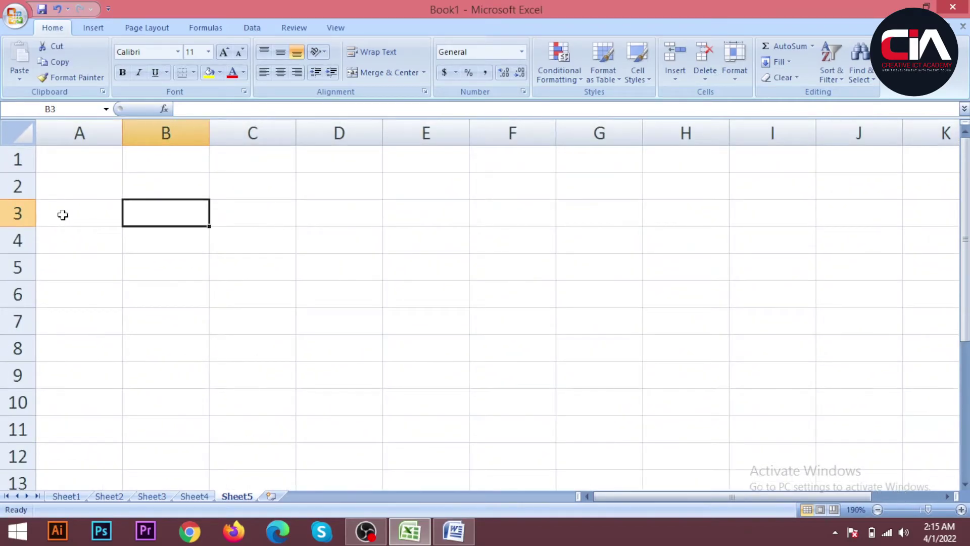
pyautogui.click(77, 132)
# Select columns B, C and D, then drag across A1:C1 and scroll right and back
pyautogui.click(167, 133)
pyautogui.click(264, 132)
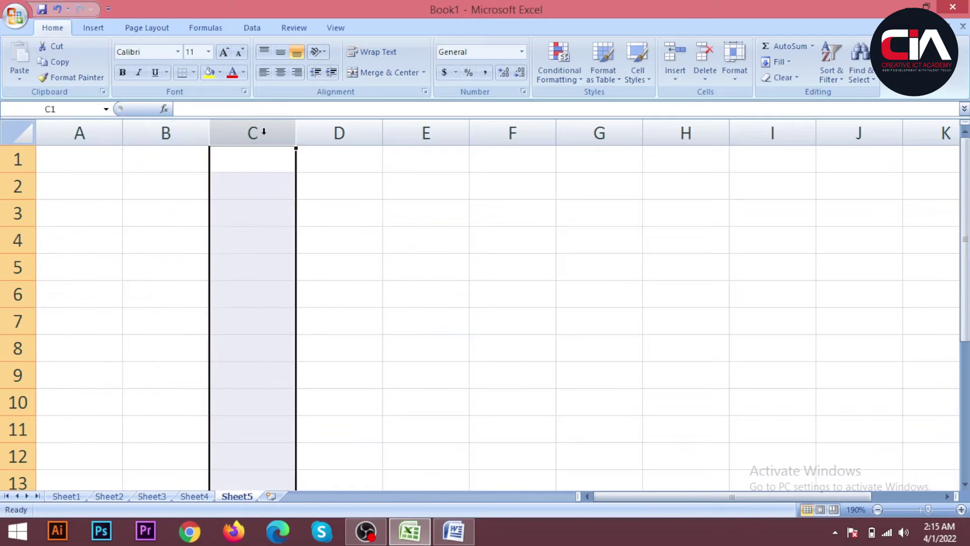
pyautogui.click(339, 133)
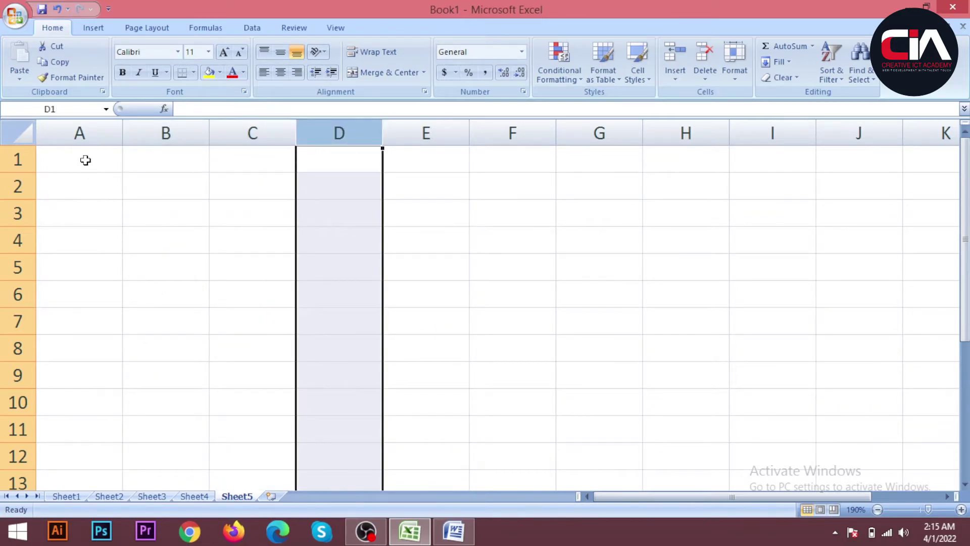
pyautogui.moveTo(85, 160); pyautogui.dragTo(231, 156)
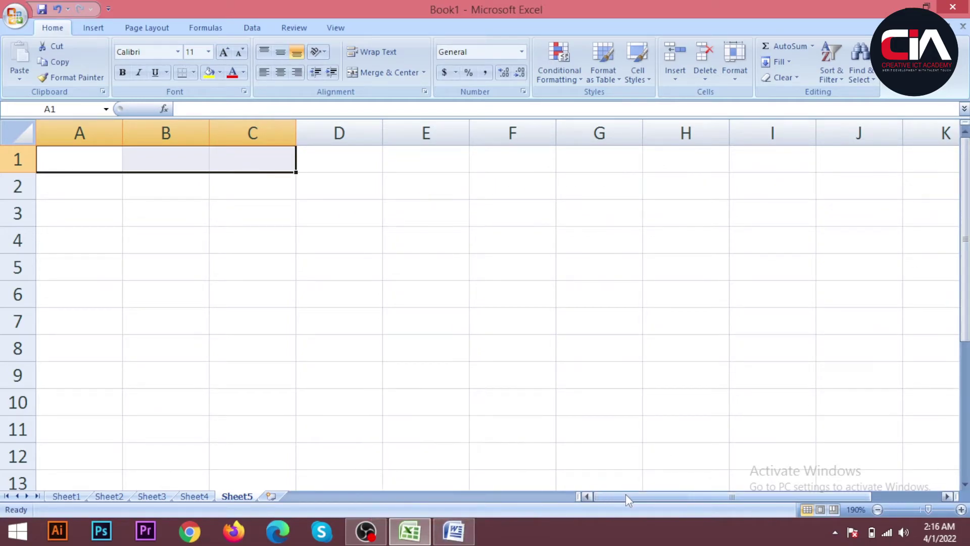
pyautogui.moveTo(626, 493); pyautogui.dragTo(935, 459)
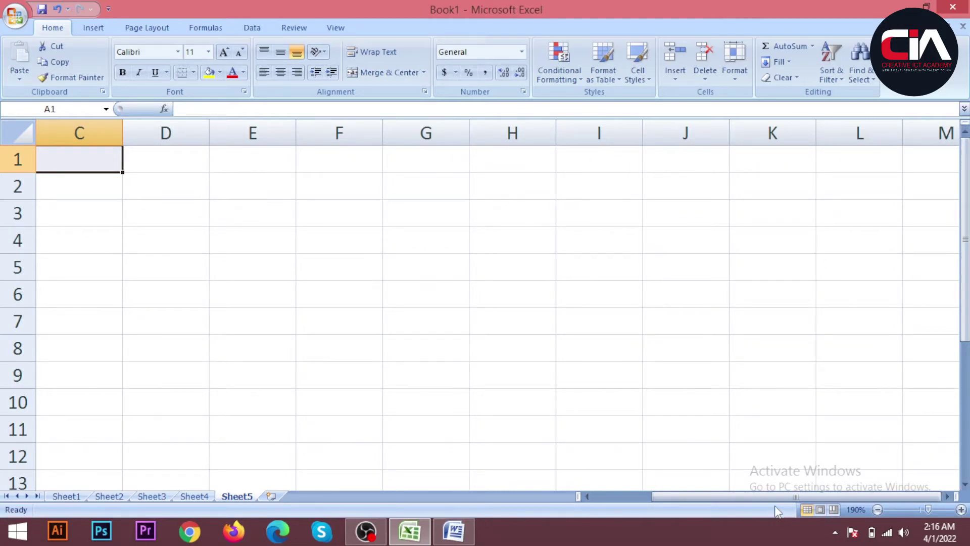
pyautogui.moveTo(775, 496); pyautogui.dragTo(652, 496)
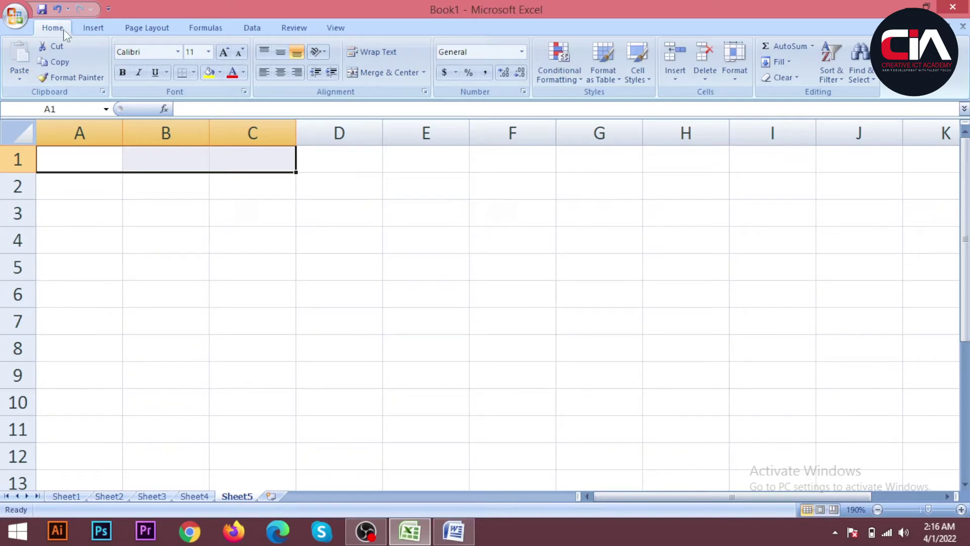
# Zoom Sheet5 in and out, make B2 active, and settle at 265% zoom
pyautogui.scroll(-4, 203, 193)
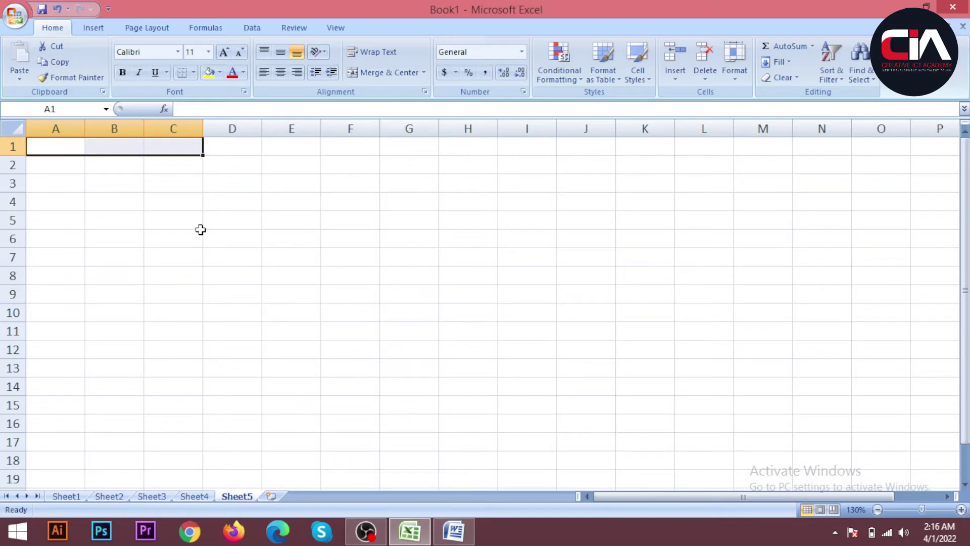
pyautogui.scroll(5, 201, 230)
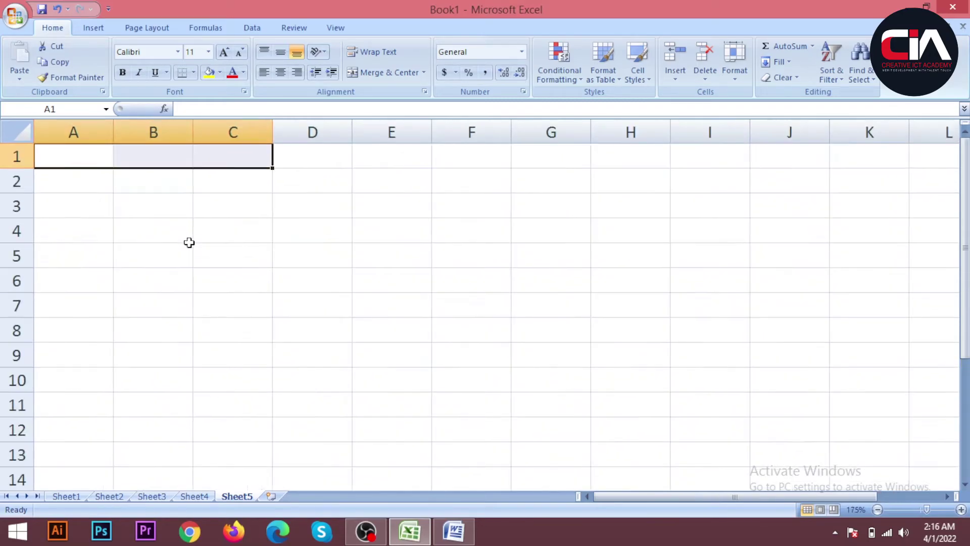
pyautogui.scroll(1, 184, 205)
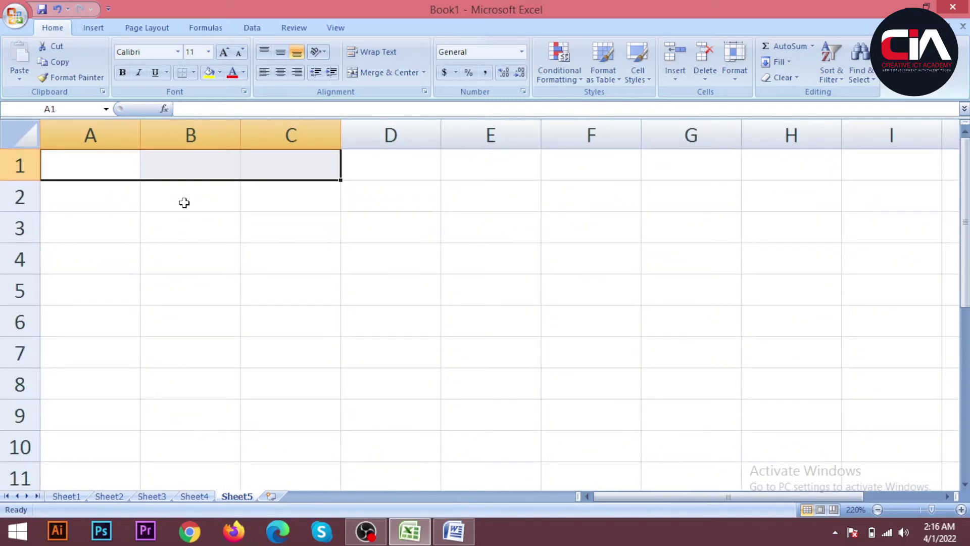
pyautogui.click(184, 203)
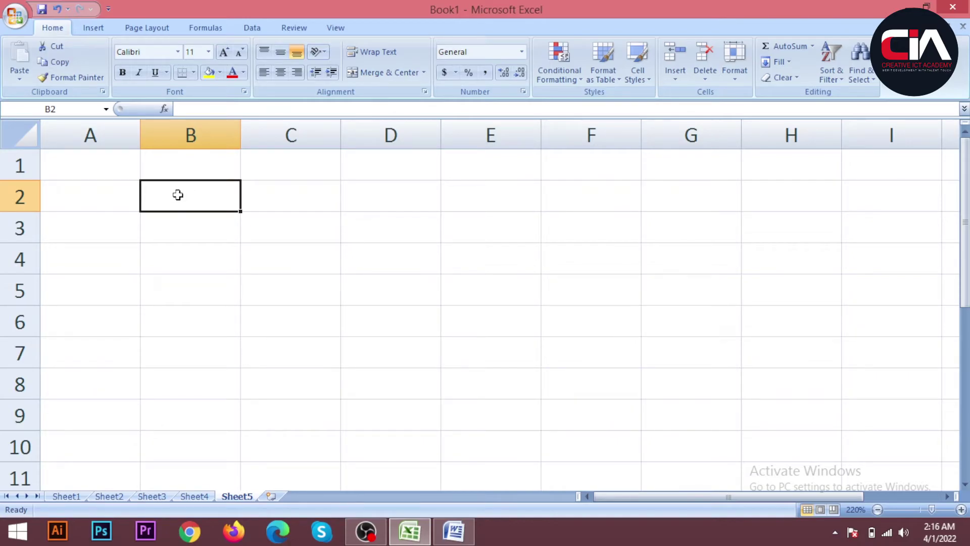
pyautogui.scroll(-2, 172, 205)
pyautogui.scroll(-3, 173, 208)
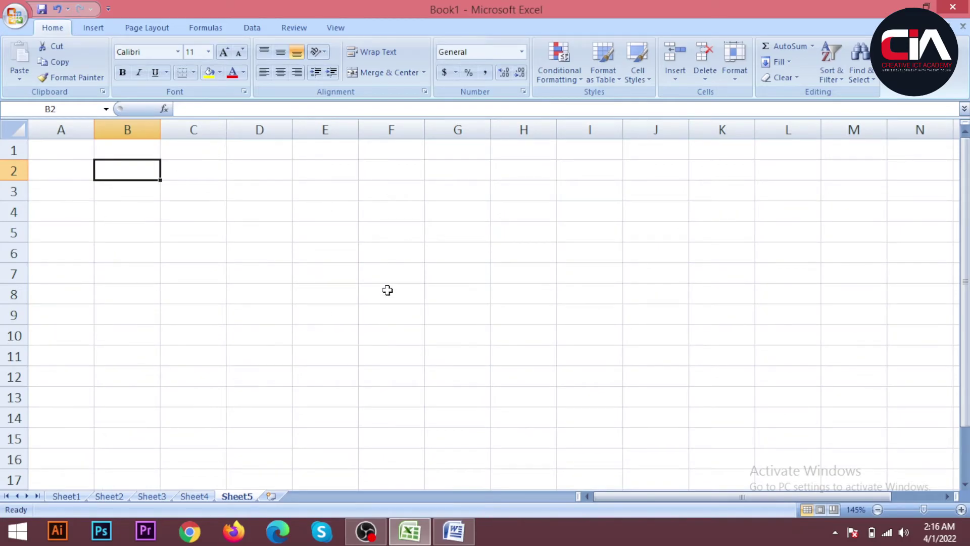
pyautogui.scroll(4, 347, 334)
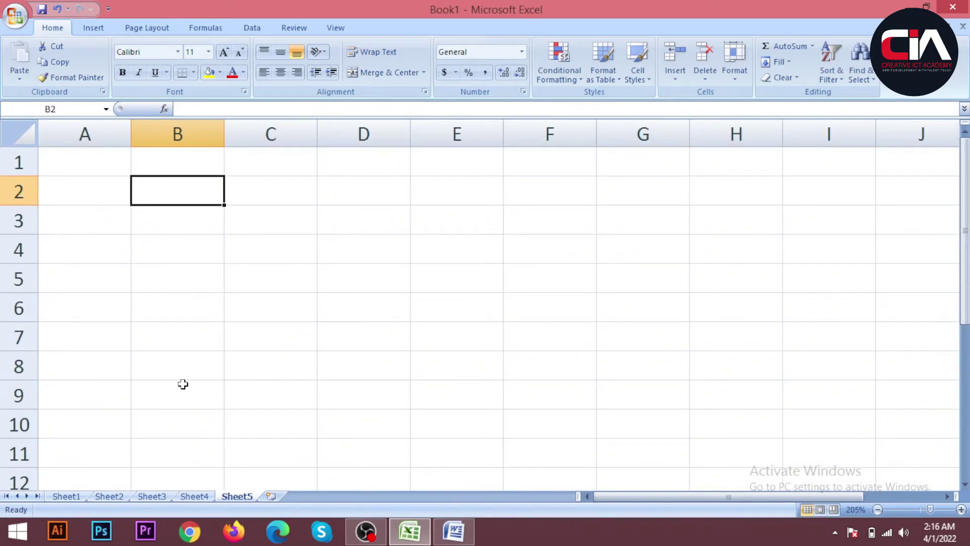
pyautogui.scroll(-8, 81, 340)
pyautogui.scroll(7, 115, 288)
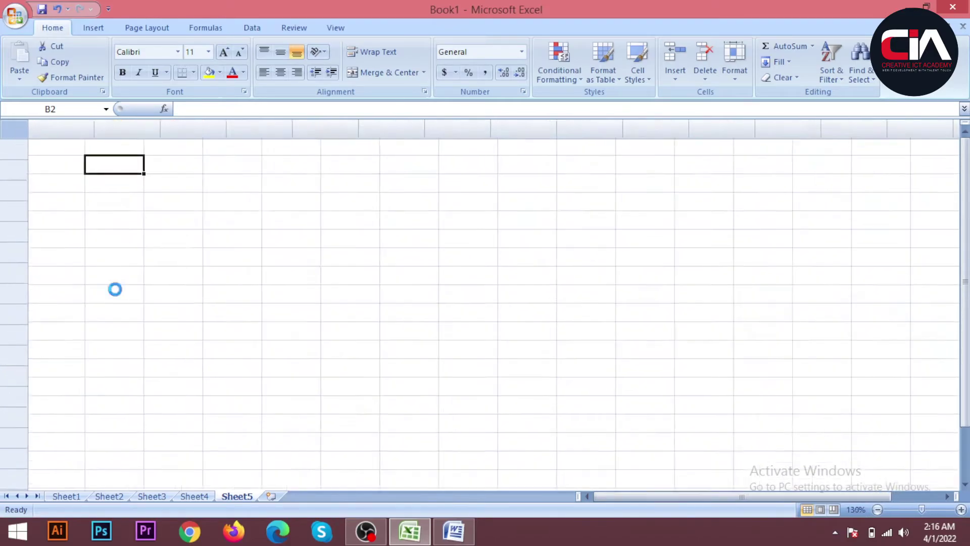
pyautogui.scroll(2, 114, 290)
pyautogui.scroll(3, 127, 308)
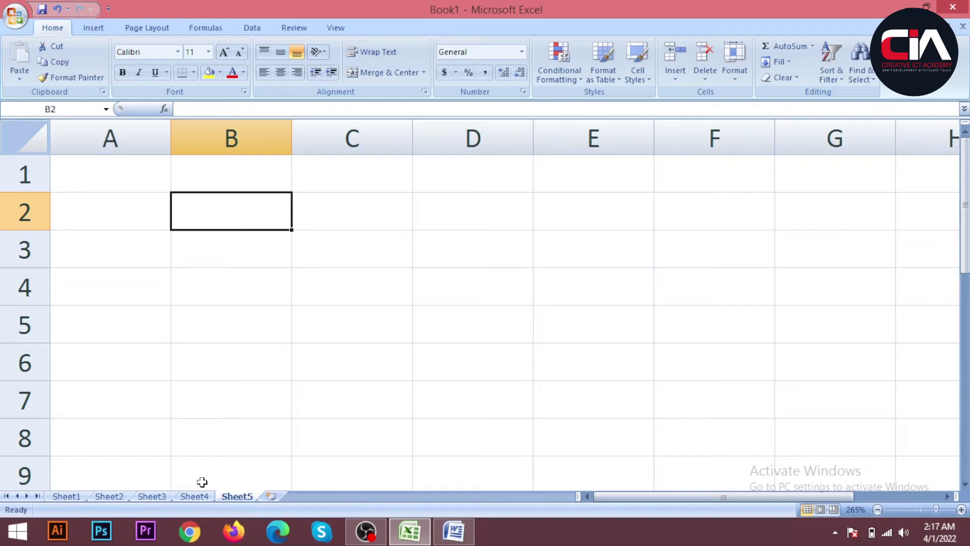
# Delete the Sheet5 tab, then zoom in on Sheet4 and select cell C7
pyautogui.rightClick(231, 497)
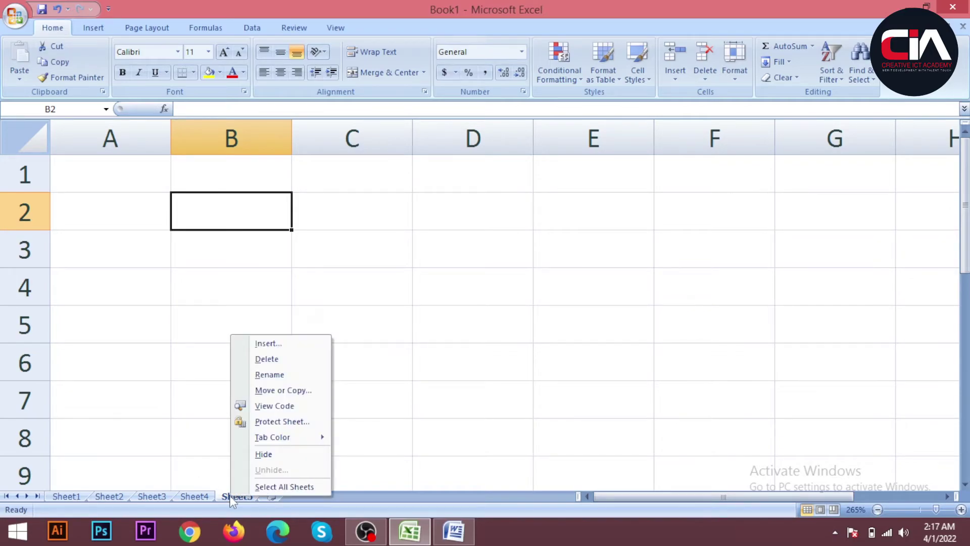
pyautogui.click(271, 360)
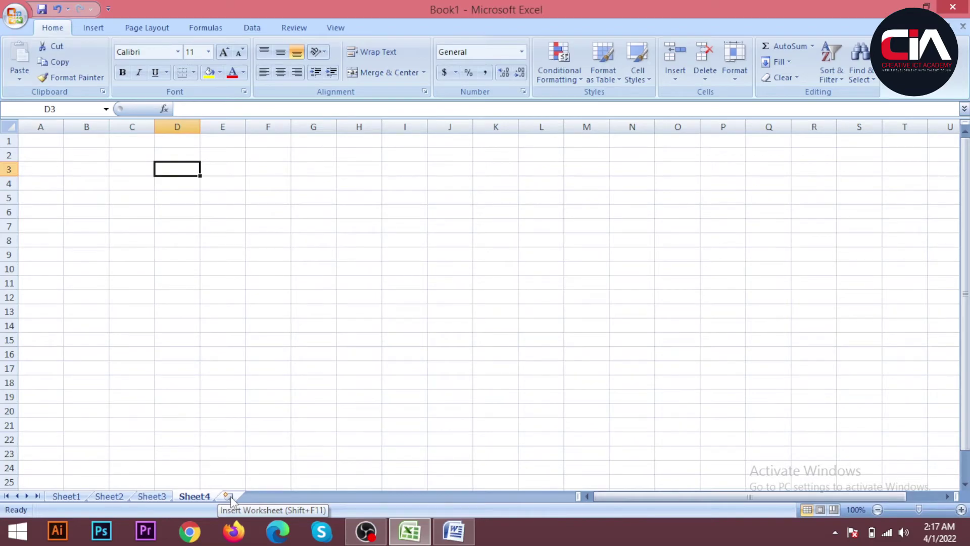
pyautogui.keyDown('ctrl'); pyautogui.scroll(7, 253, 344); pyautogui.keyUp('ctrl')
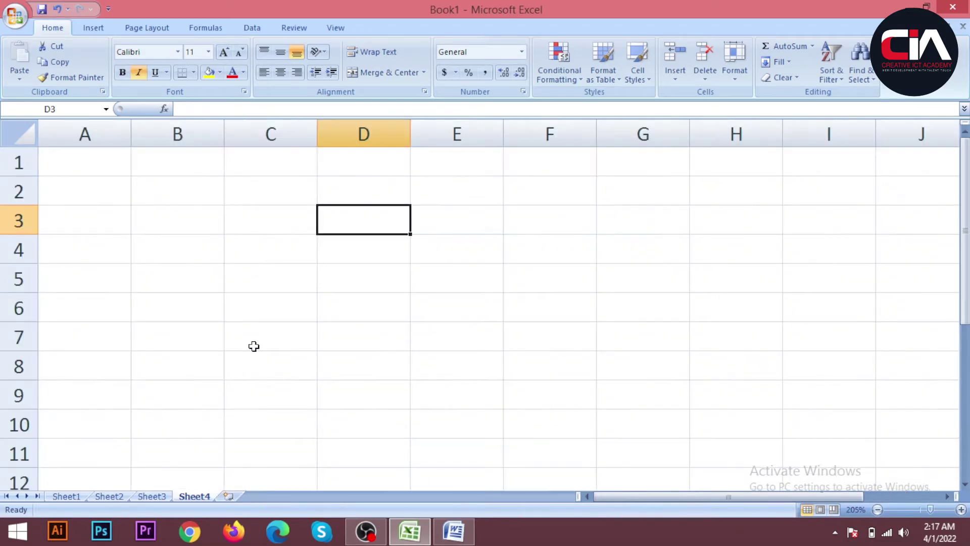
pyautogui.click(261, 335)
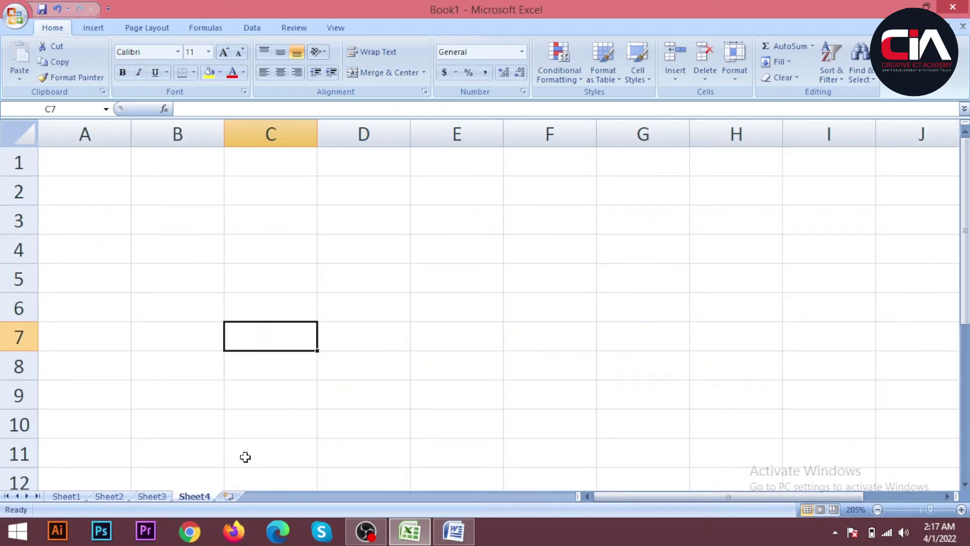
# Hide the Sheet4 tab, then add a new blank worksheet, Sheet6
pyautogui.rightClick(202, 497)
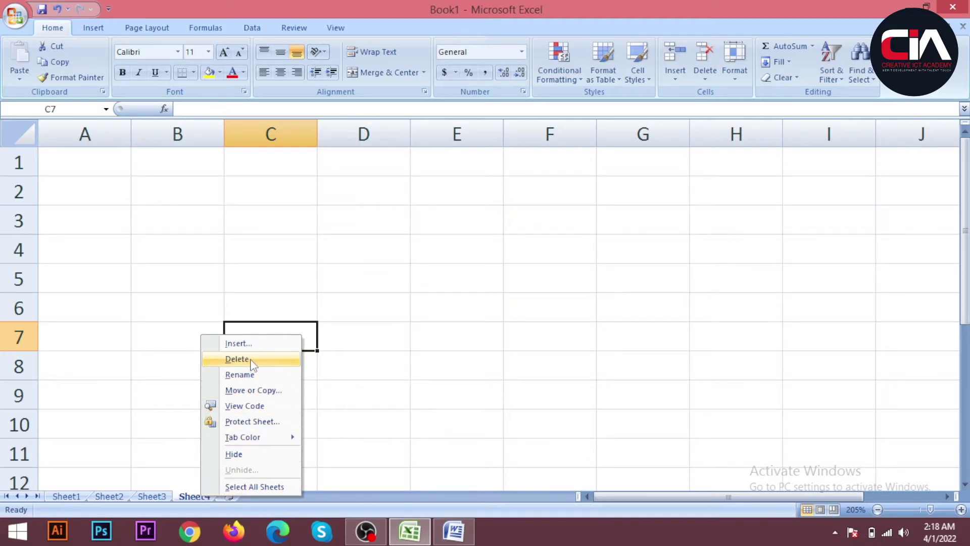
pyautogui.click(246, 454)
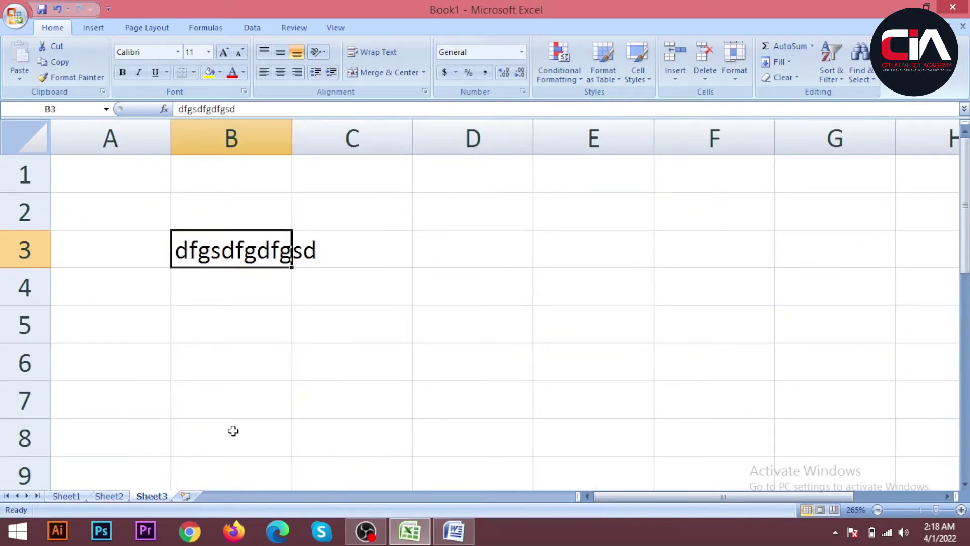
pyautogui.click(183, 497)
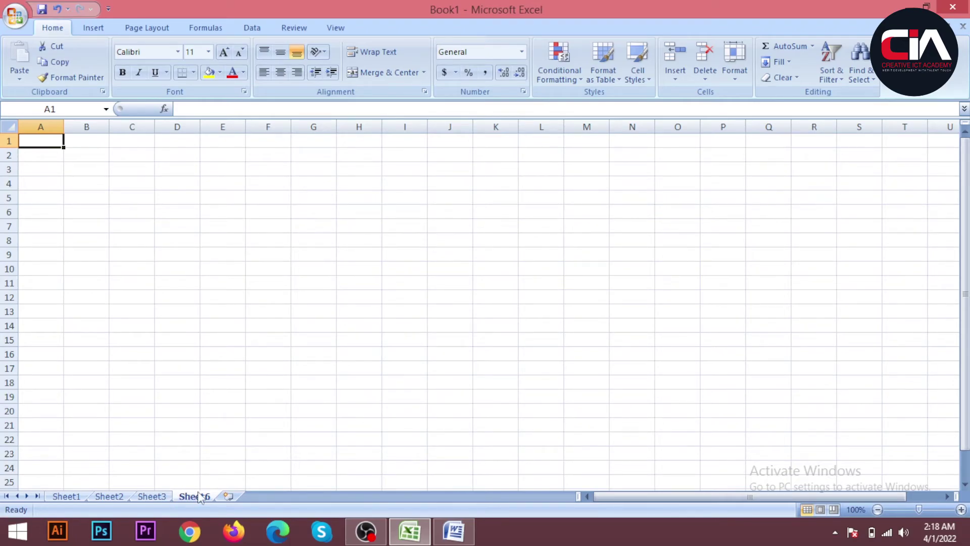
# Rename the Sheet6 tab to 'Monim'
pyautogui.rightClick(193, 498)
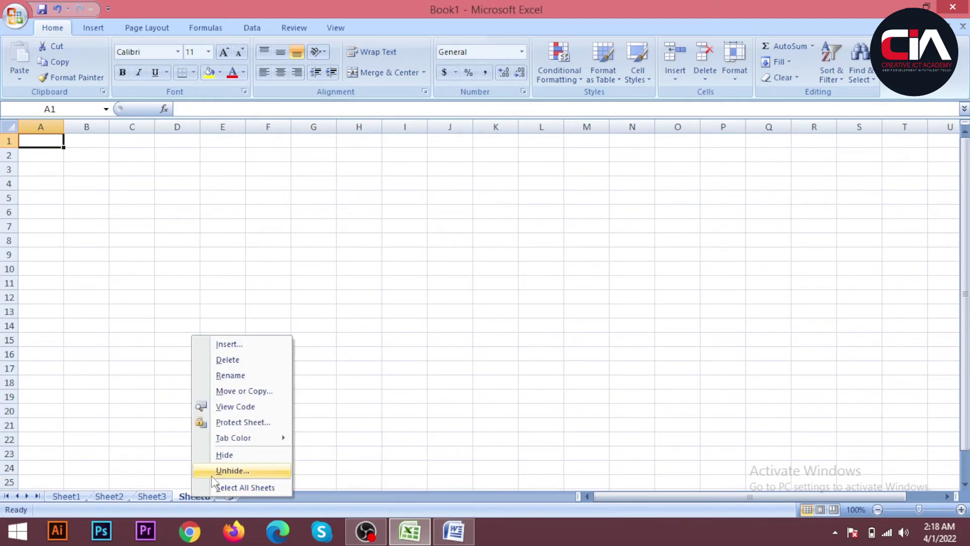
pyautogui.click(226, 375)
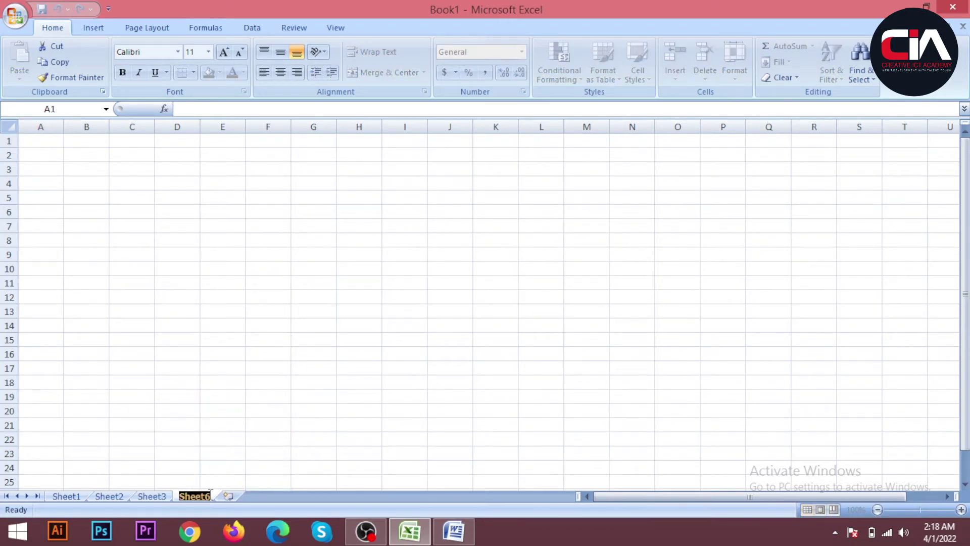
pyautogui.write('Monim')
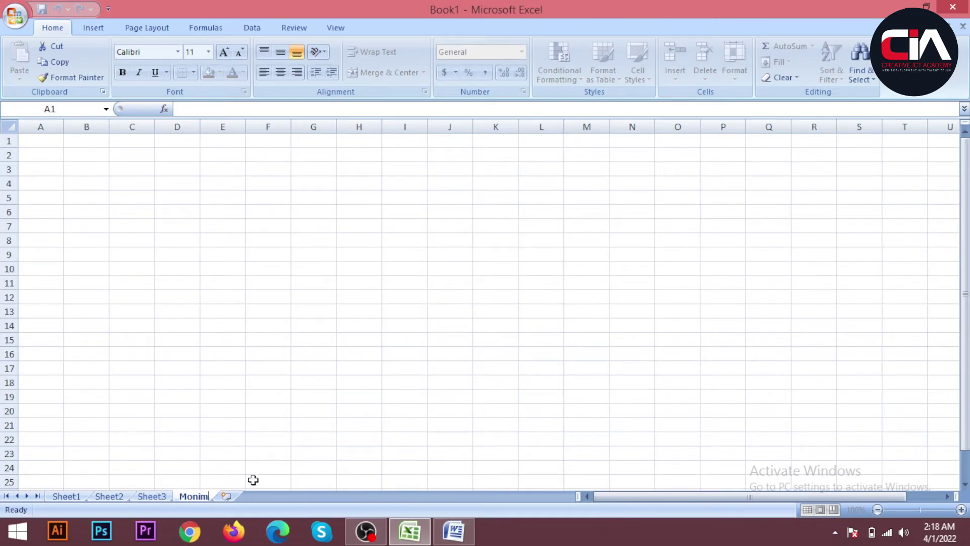
pyautogui.click(152, 494)
# Rename the Sheet3 tab to 'Creative ict academy'
pyautogui.rightClick(157, 496)
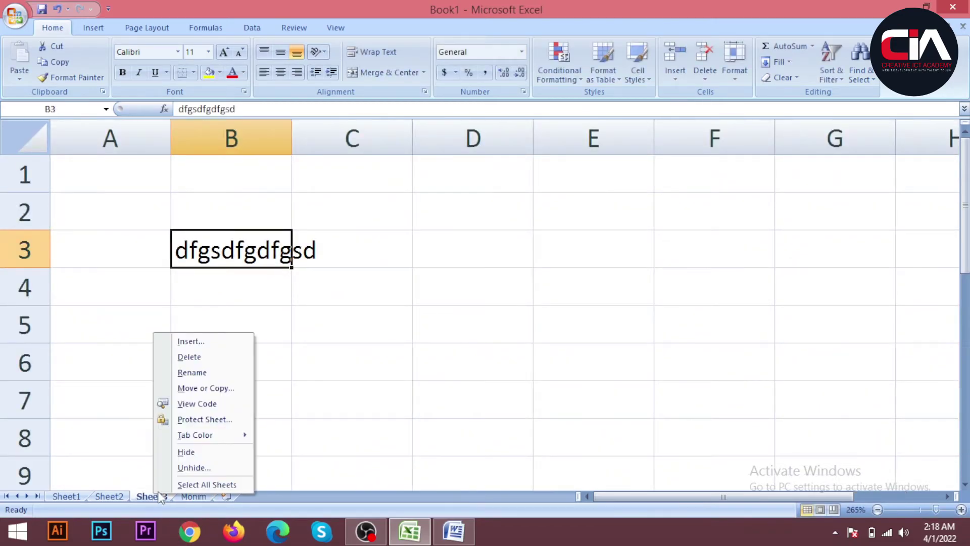
pyautogui.click(191, 373)
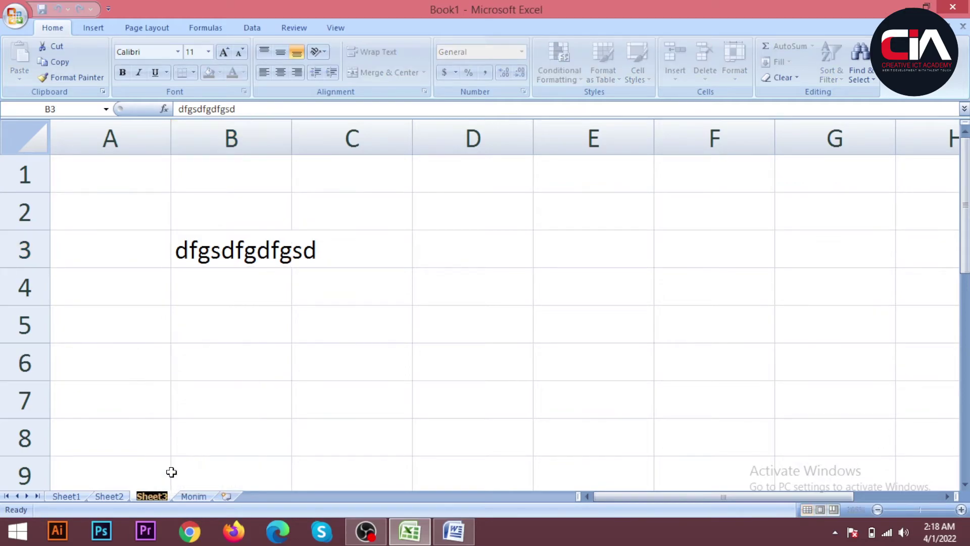
pyautogui.write('Creat')
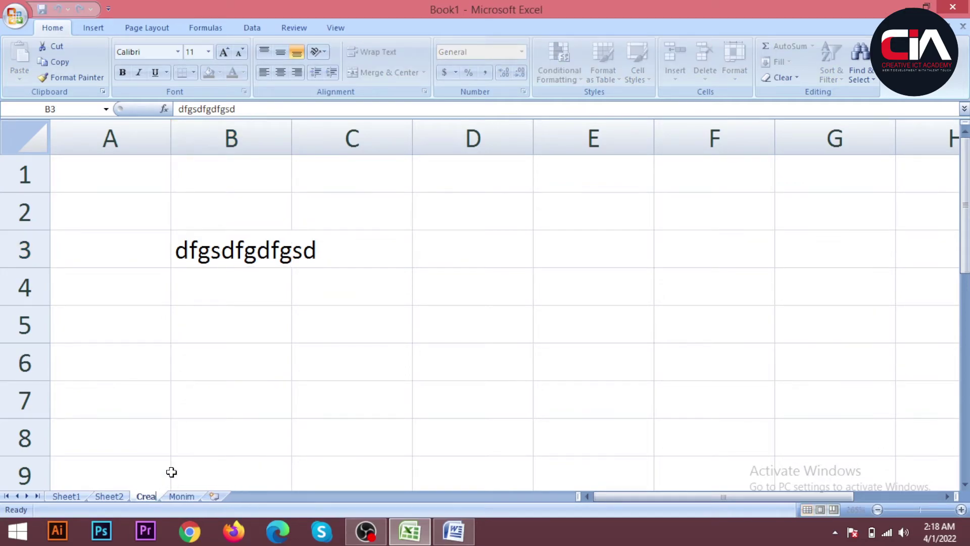
pyautogui.write('ive i')
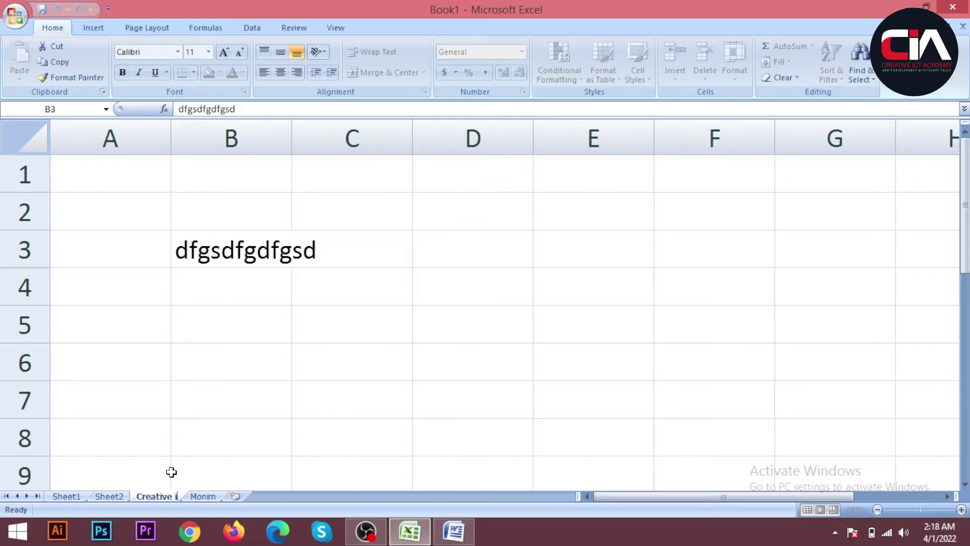
pyautogui.write('ct academy')
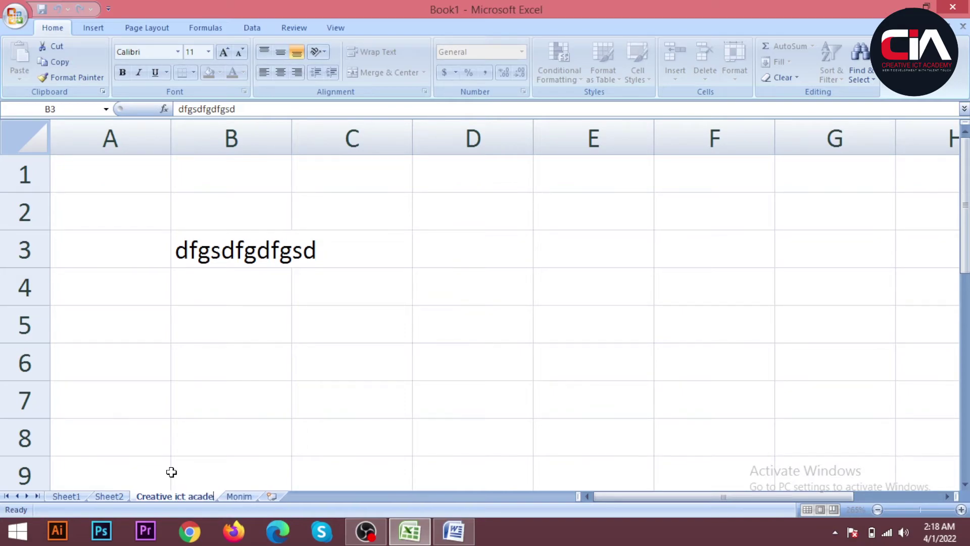
pyautogui.click(362, 412)
pyautogui.scroll(-4, 258, 461)
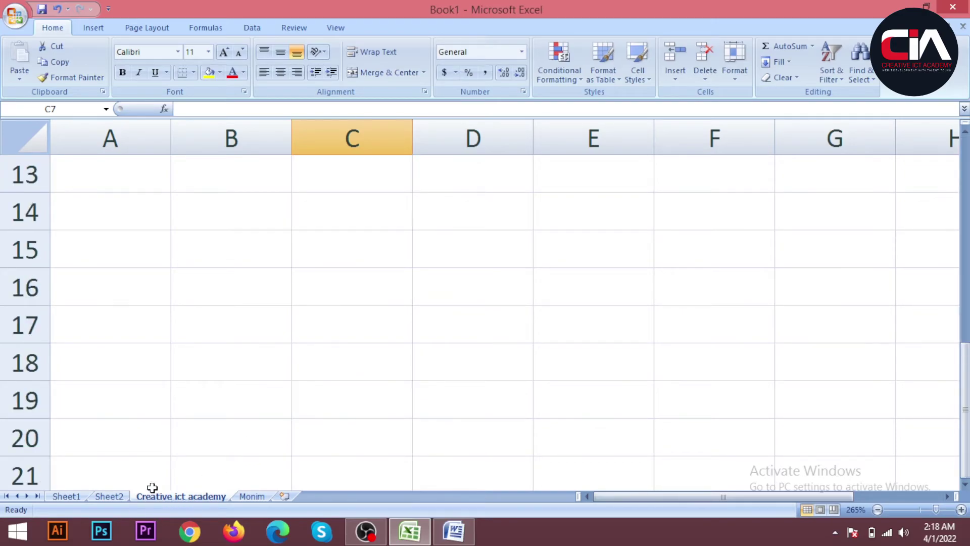
pyautogui.click(242, 498)
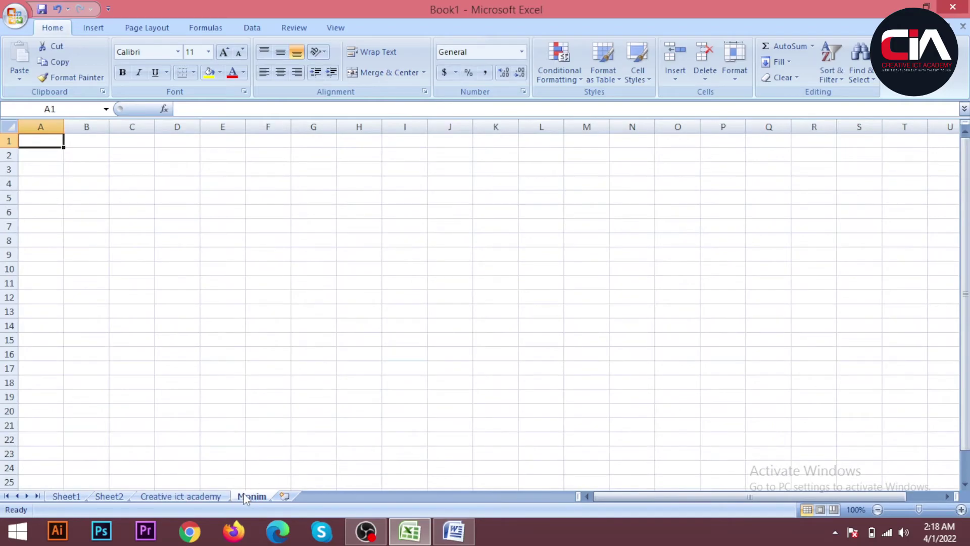
pyautogui.click(186, 499)
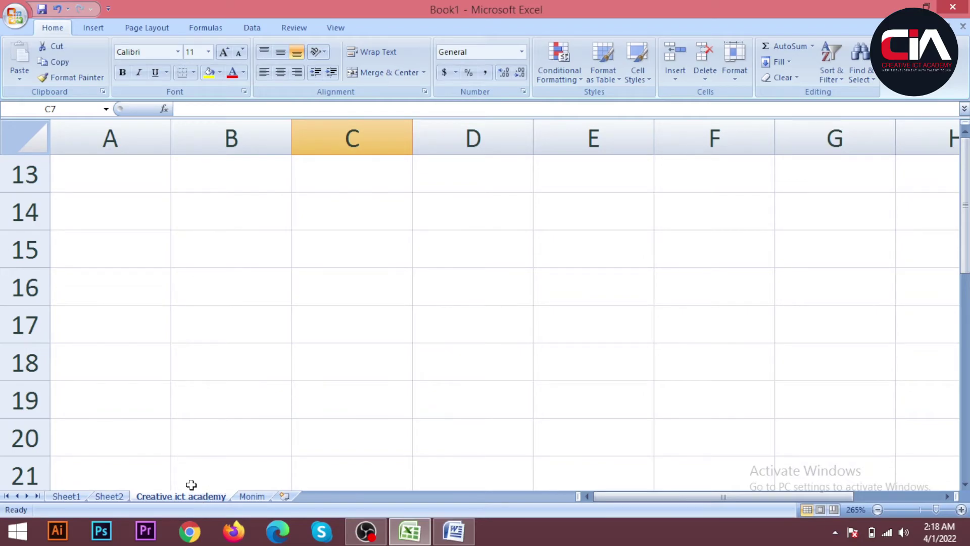
pyautogui.scroll(-4, 192, 470)
pyautogui.scroll(-2, 215, 473)
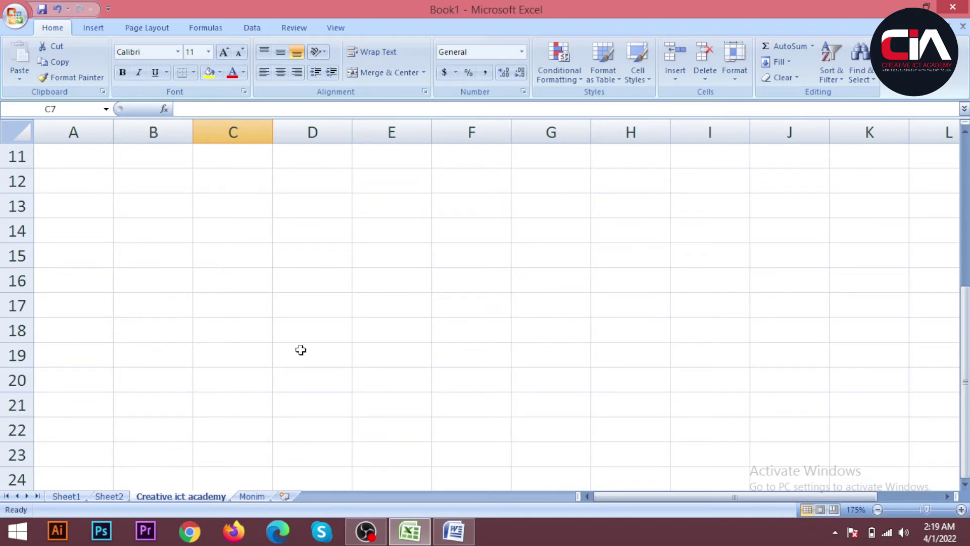
pyautogui.scroll(2, 273, 434)
pyautogui.scroll(2, 212, 322)
pyautogui.scroll(4, 203, 222)
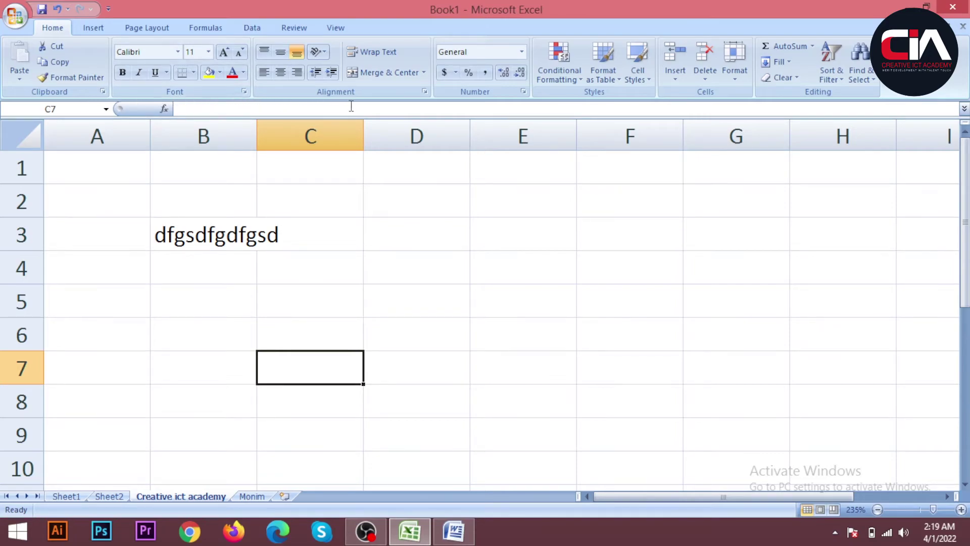
# Move between several cells, type 'thytyjtyjyjy' into D3, then erase it
pyautogui.click(412, 210)
pyautogui.click(431, 245)
pyautogui.click(434, 288)
pyautogui.click(513, 264)
pyautogui.click(521, 241)
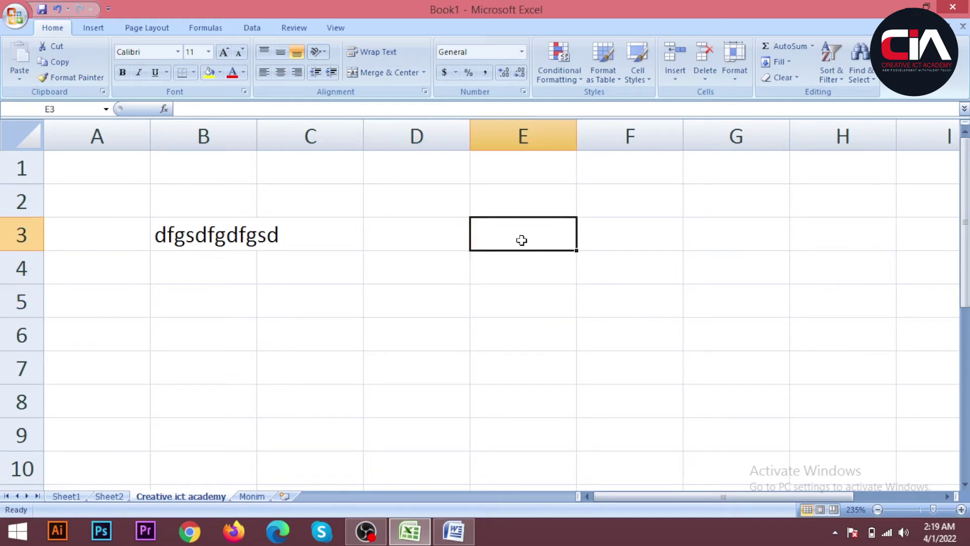
pyautogui.click(254, 234)
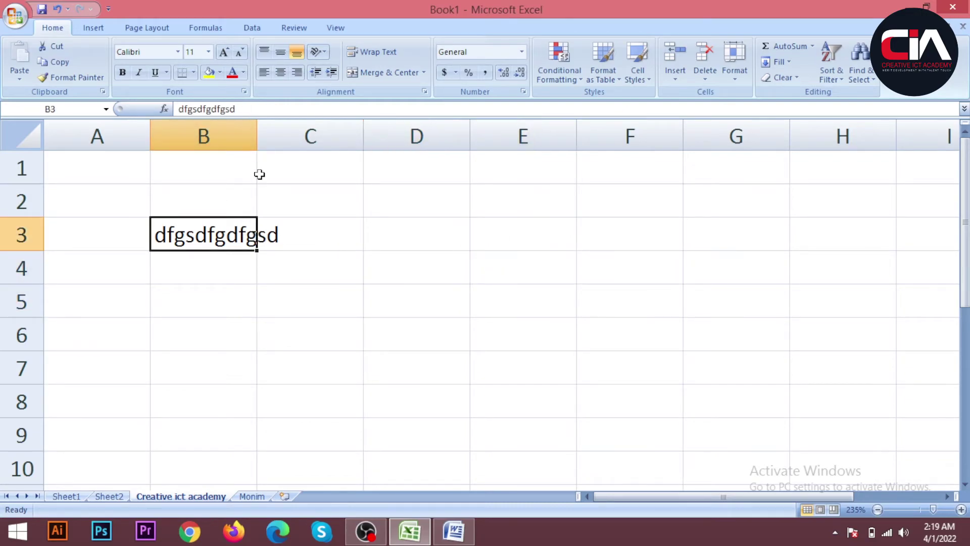
pyautogui.click(453, 232)
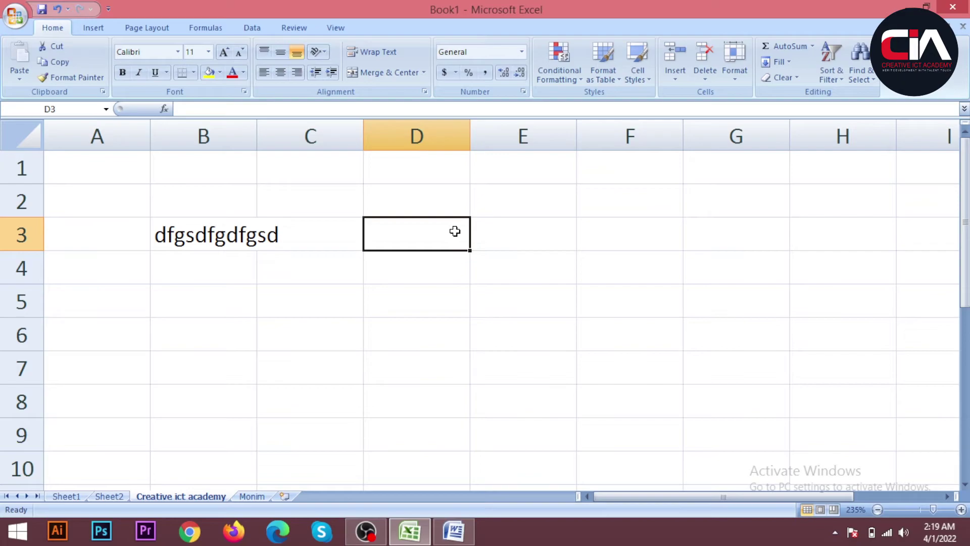
pyautogui.write('thytyjtyjyjy')
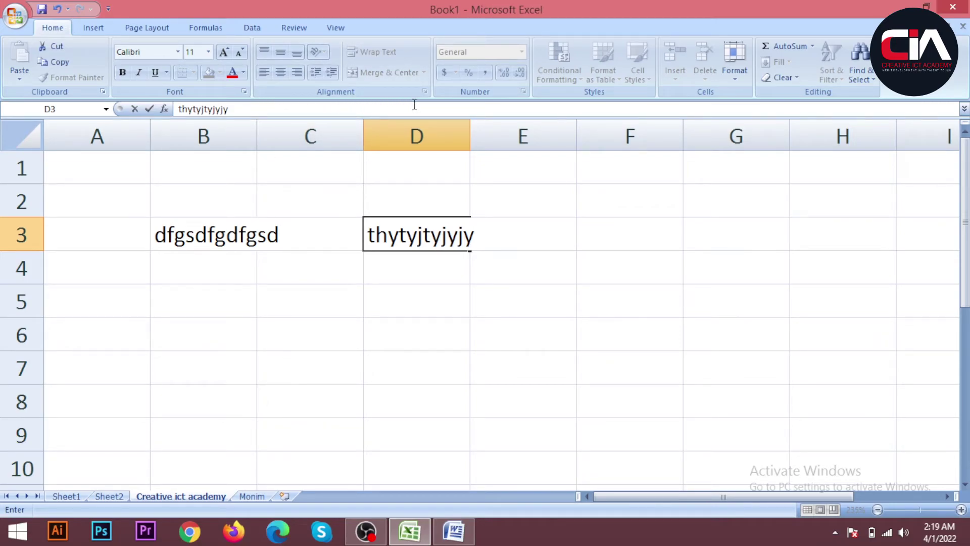
pyautogui.moveTo(240, 109); pyautogui.dragTo(106, 112)
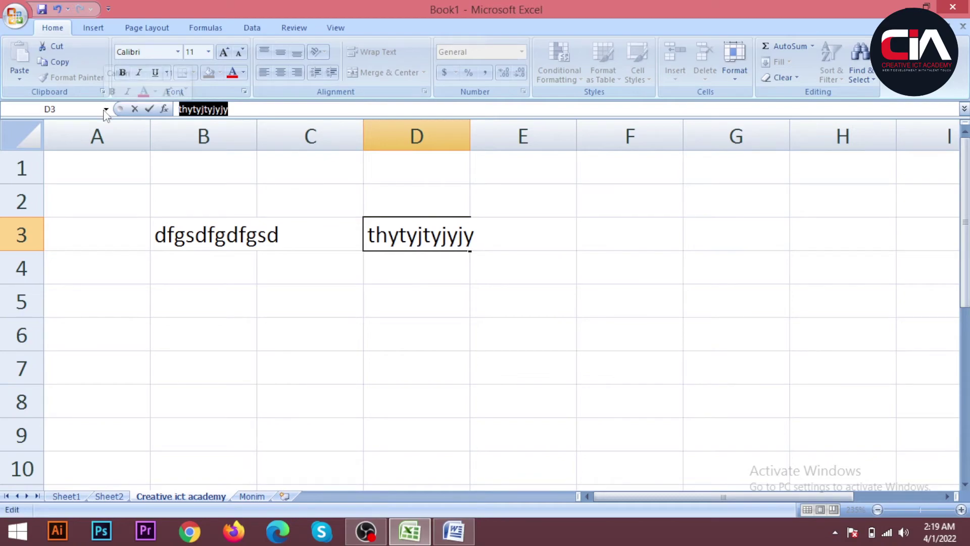
pyautogui.press('BackSpace')
# Erase B3's text 'dfgsdfgdfgsd' and commit the now-empty cell
pyautogui.click(260, 234)
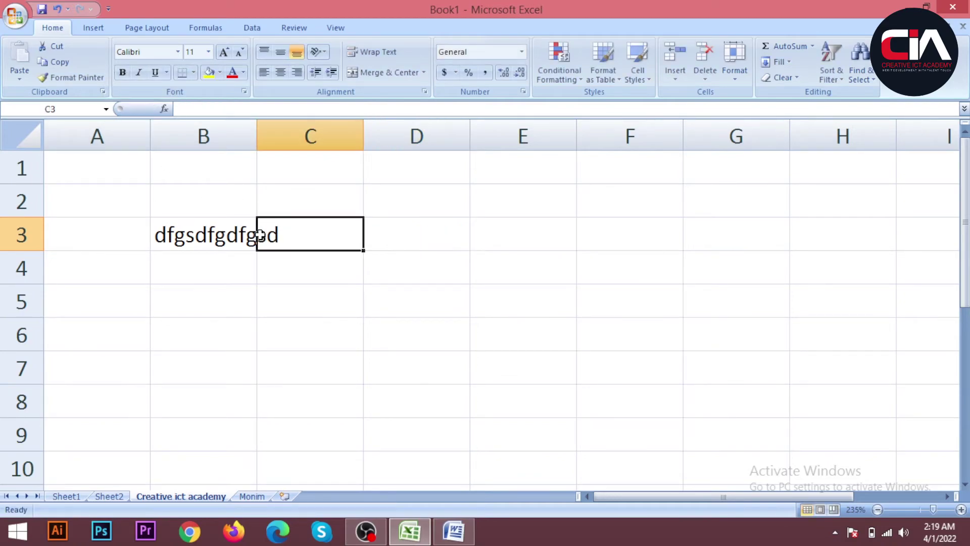
pyautogui.click(228, 238)
pyautogui.press('BackSpace')
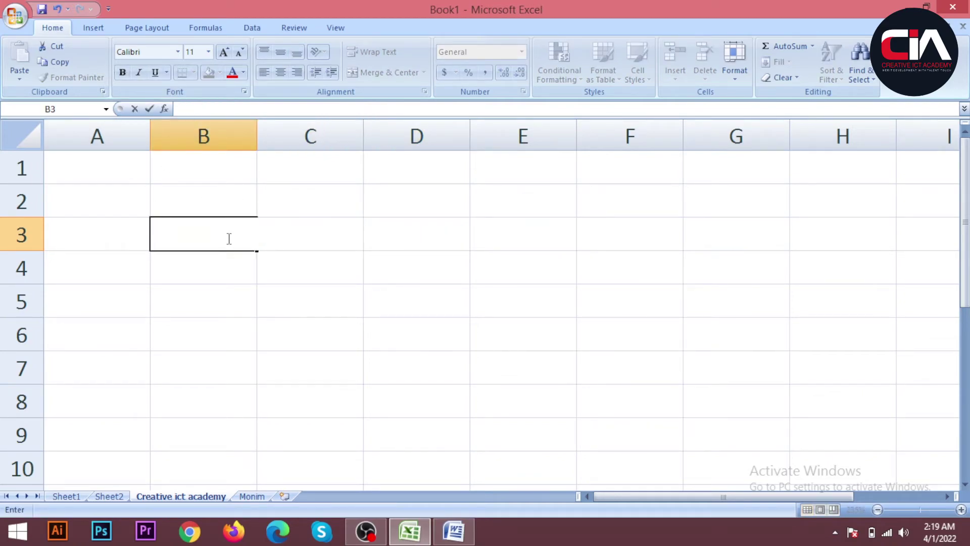
pyautogui.hotkey('ctrl', 'z')
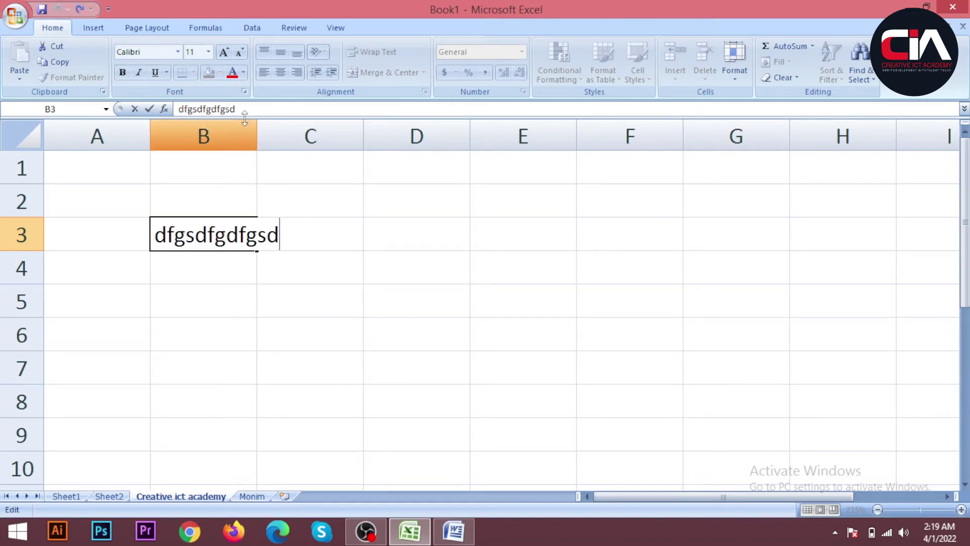
pyautogui.moveTo(235, 110); pyautogui.dragTo(137, 101)
pyautogui.press('BackSpace')
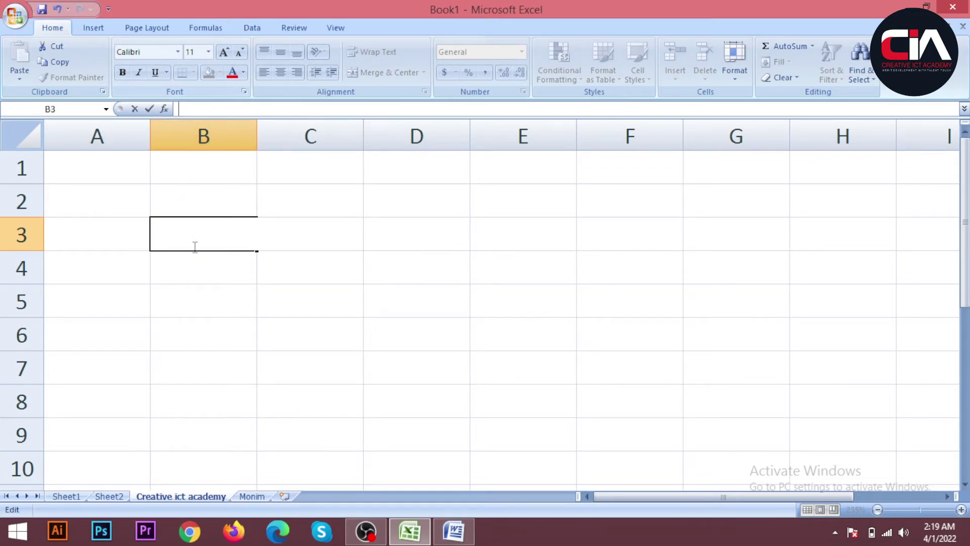
pyautogui.click(259, 277)
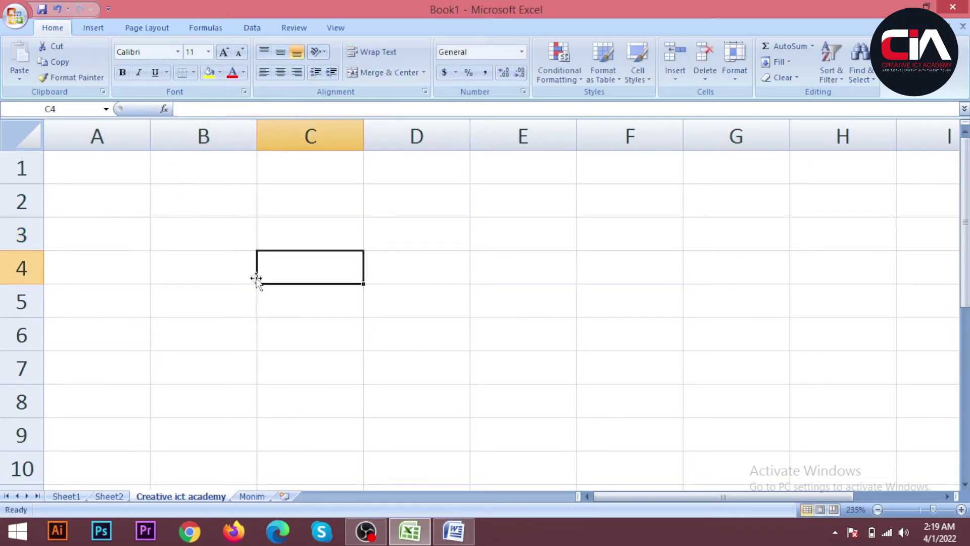
pyautogui.click(251, 236)
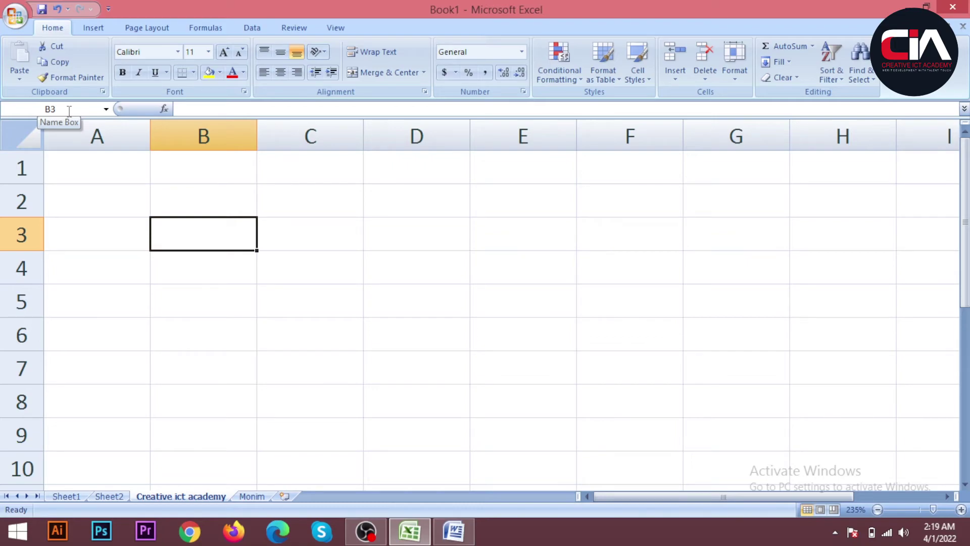
pyautogui.click(339, 227)
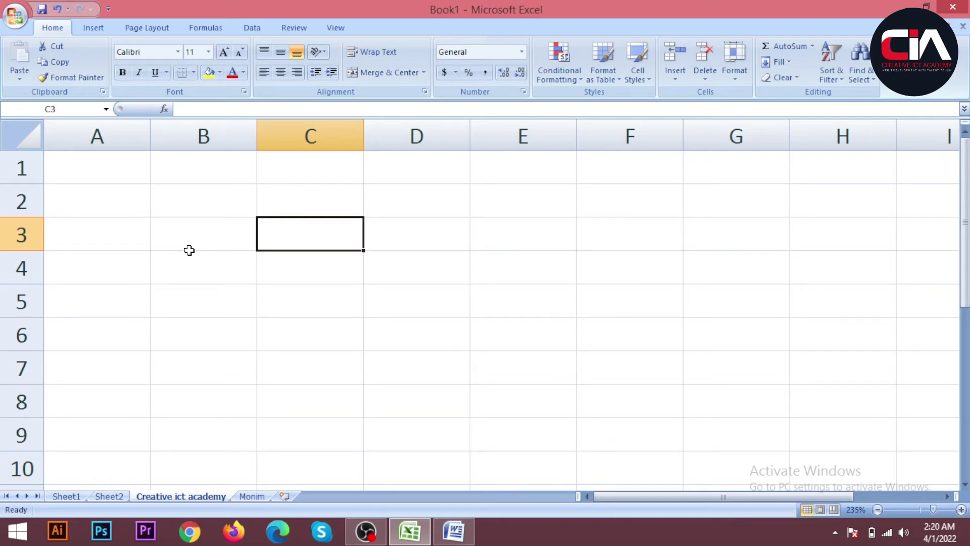
pyautogui.click(97, 135)
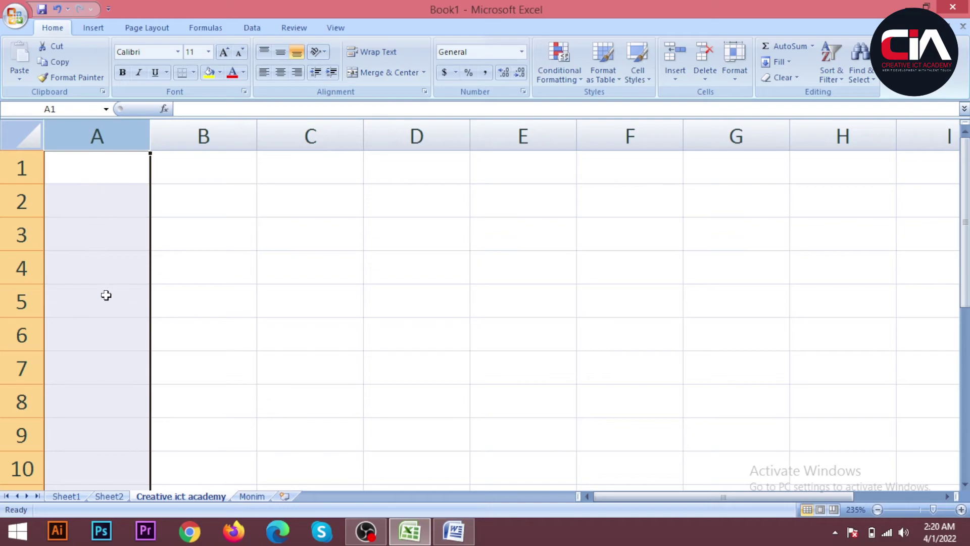
pyautogui.click(106, 335)
pyautogui.click(205, 136)
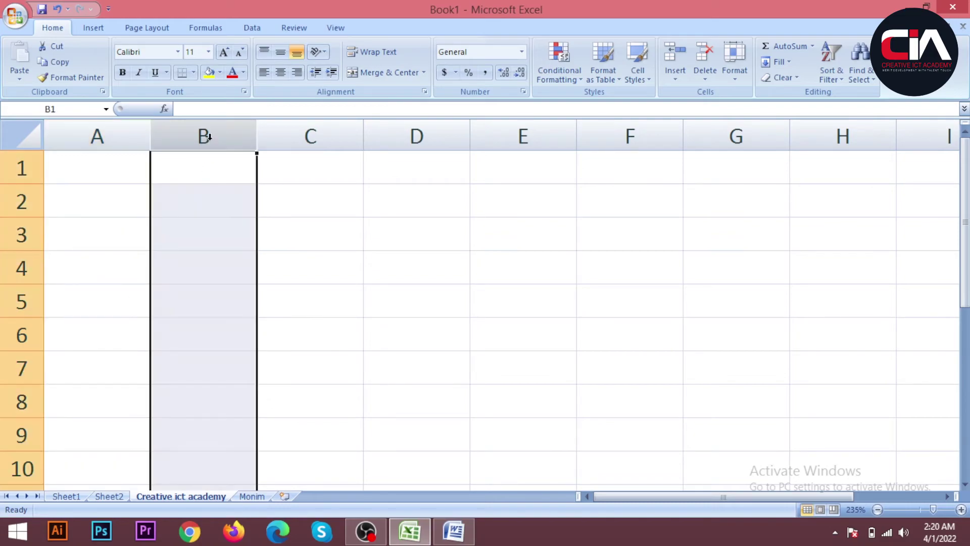
pyautogui.click(313, 140)
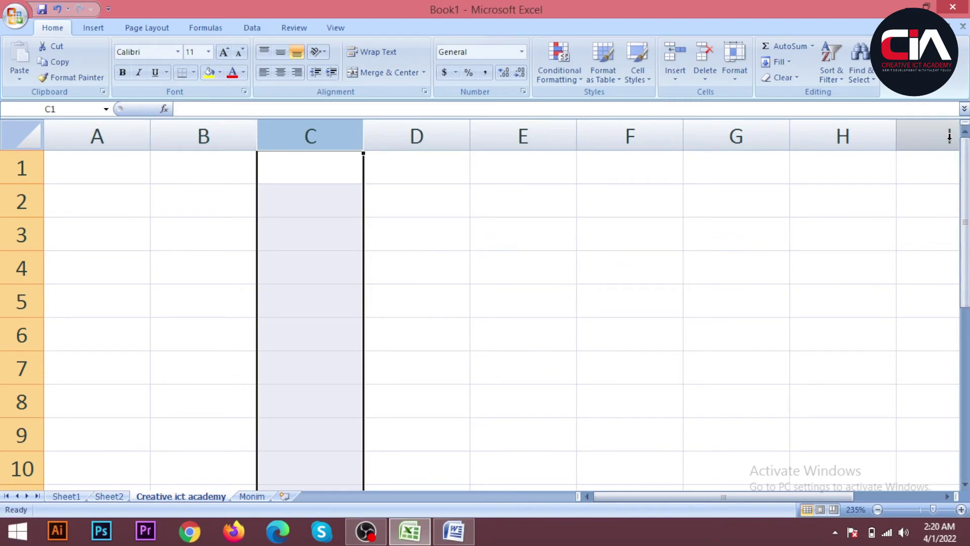
pyautogui.click(119, 179)
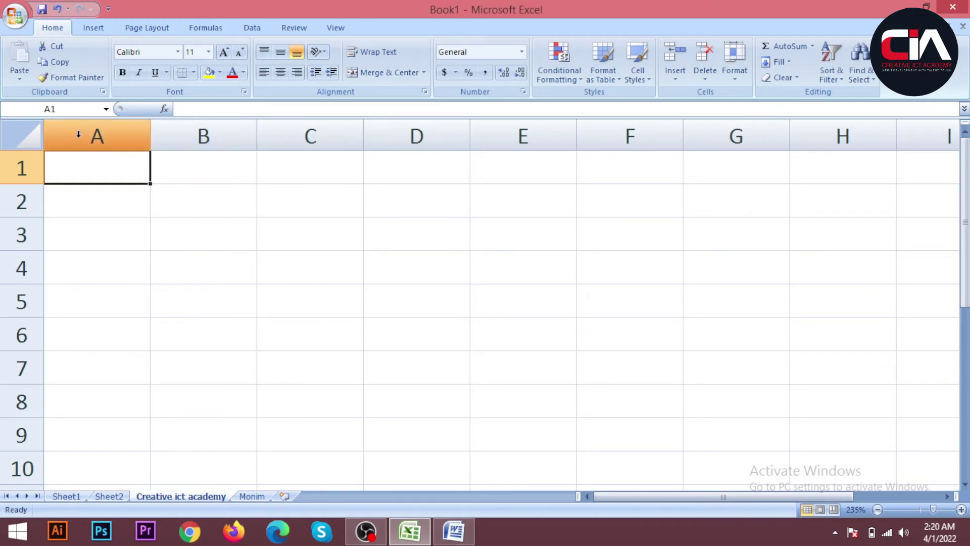
pyautogui.click(50, 104)
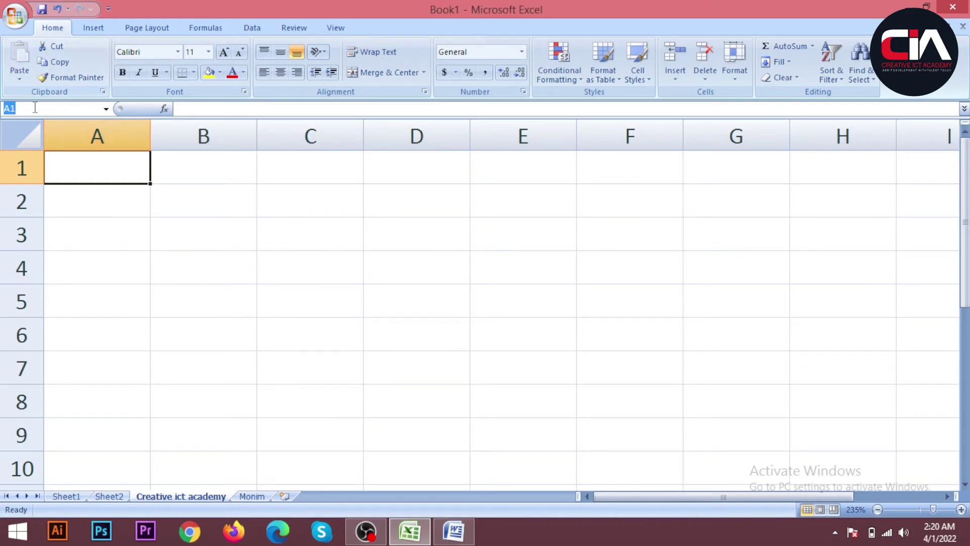
pyautogui.click(26, 108)
pyautogui.click(230, 167)
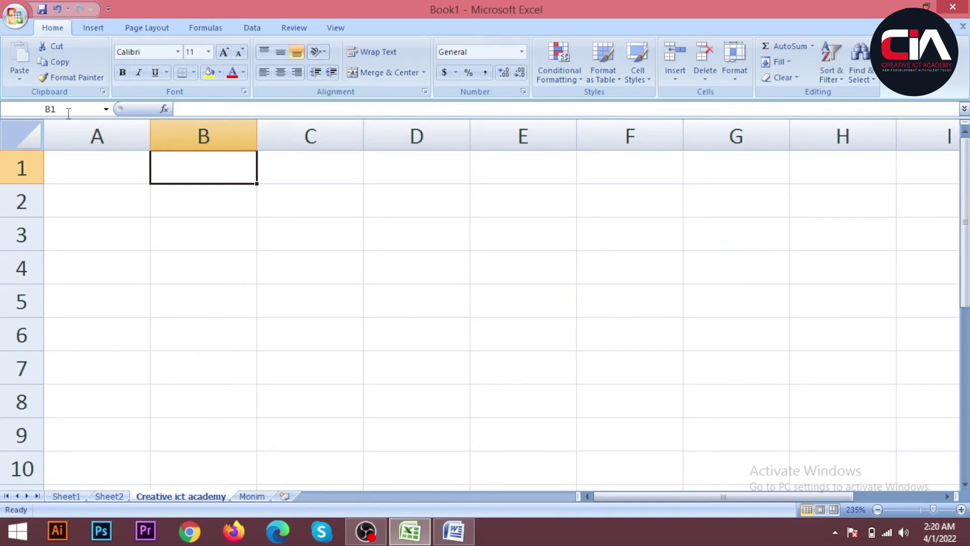
pyautogui.click(308, 177)
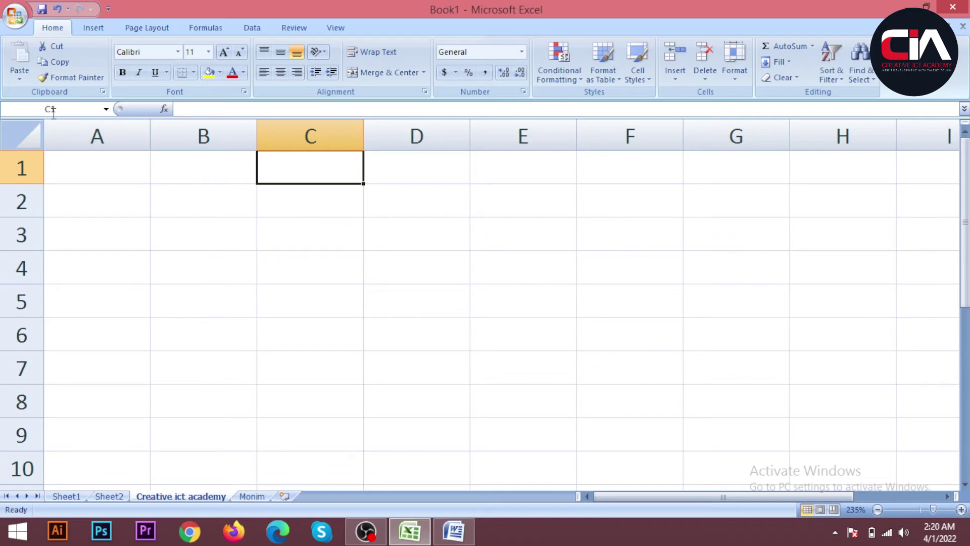
pyautogui.click(445, 168)
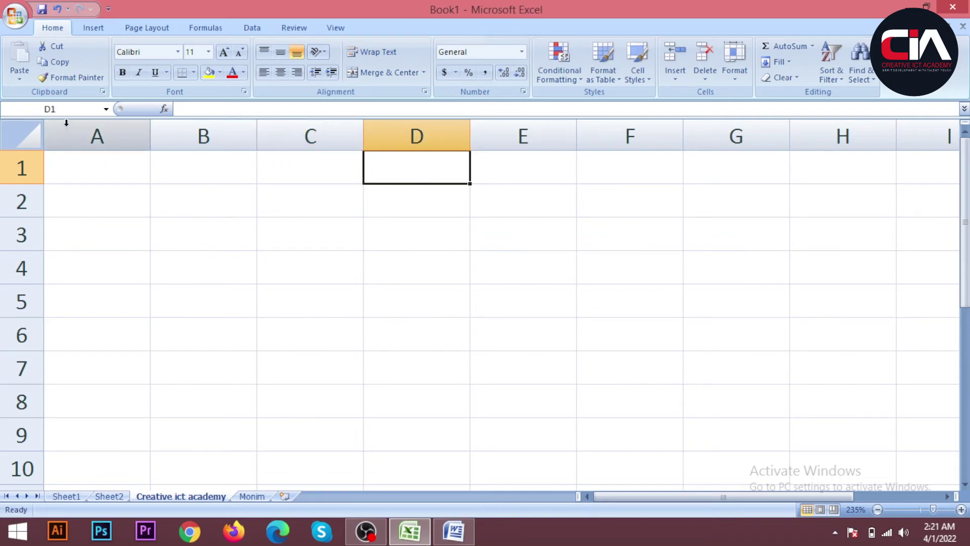
pyautogui.click(517, 174)
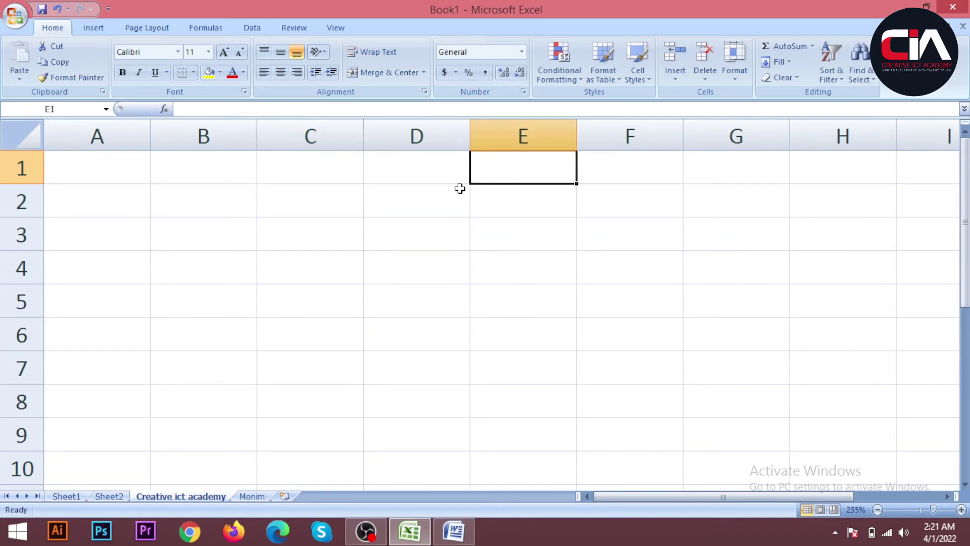
# Select row 1 and column E, visit D1 and E1, and end on cell C7
pyautogui.click(20, 167)
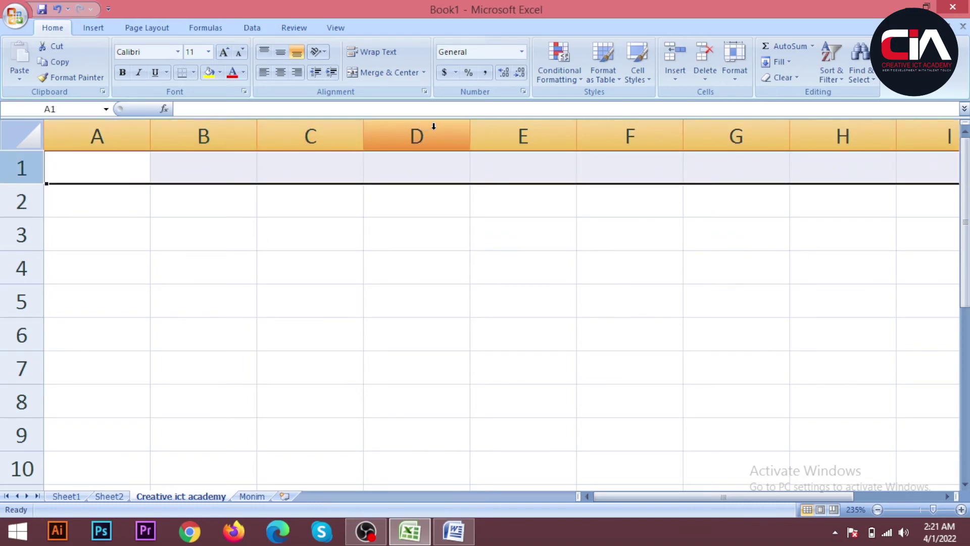
pyautogui.click(526, 130)
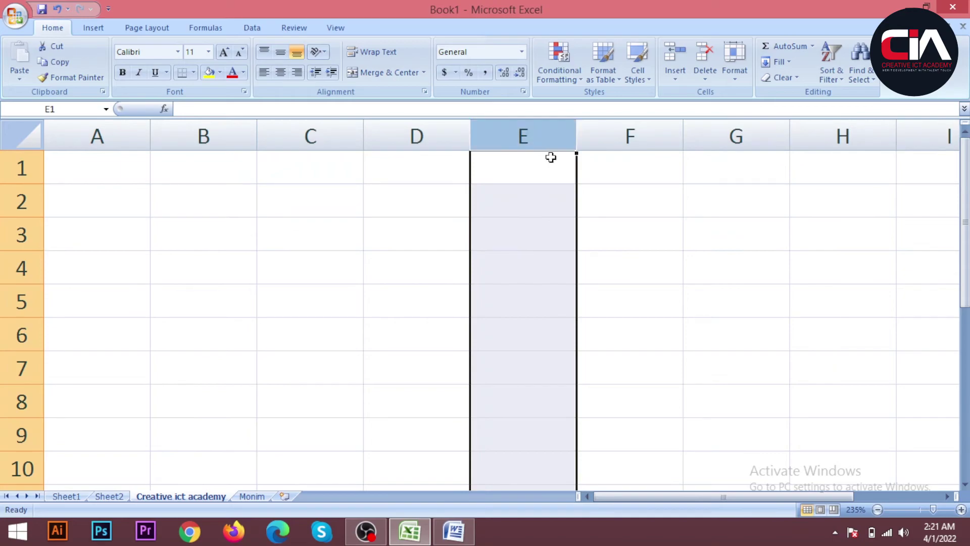
pyautogui.click(435, 178)
pyautogui.click(526, 172)
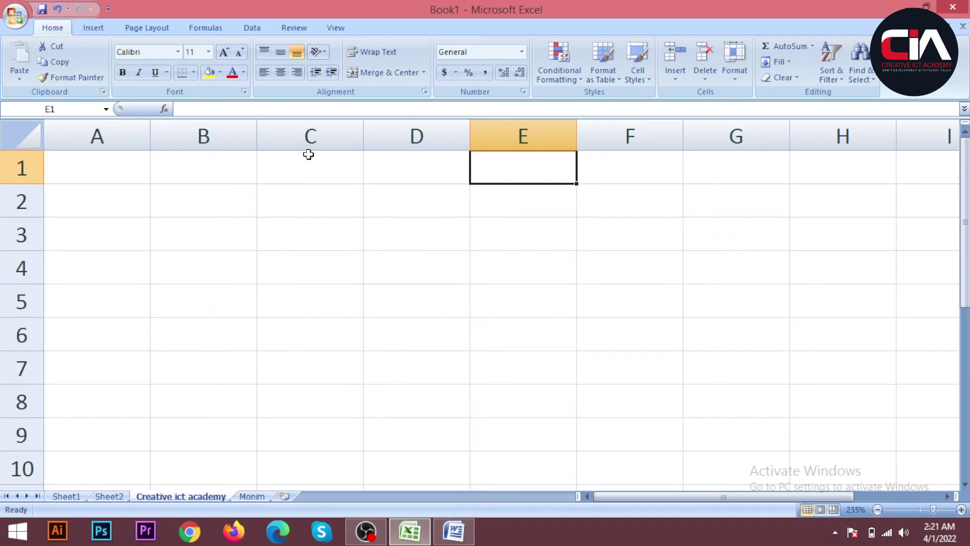
pyautogui.click(309, 369)
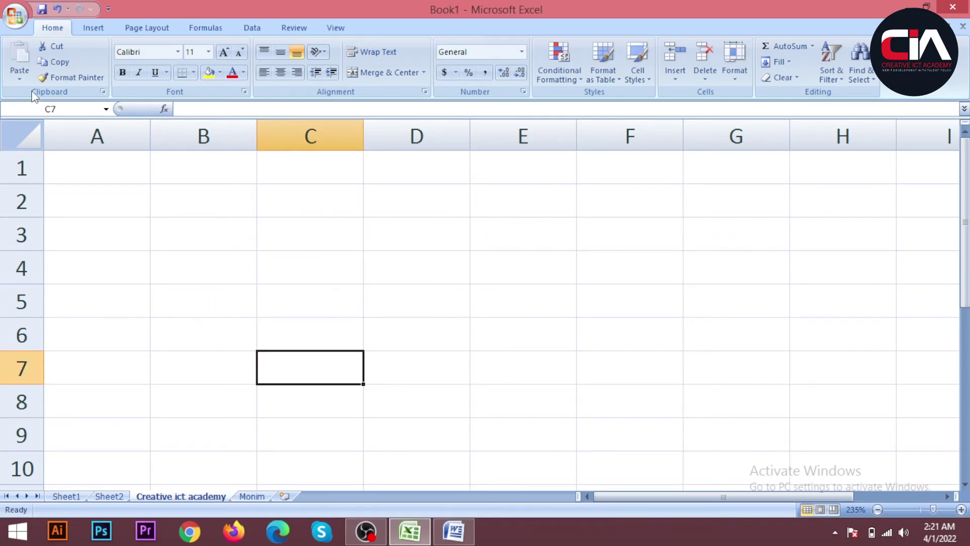
# Jump to cell C5 by entering its address in the Name Box
pyautogui.click(16, 106)
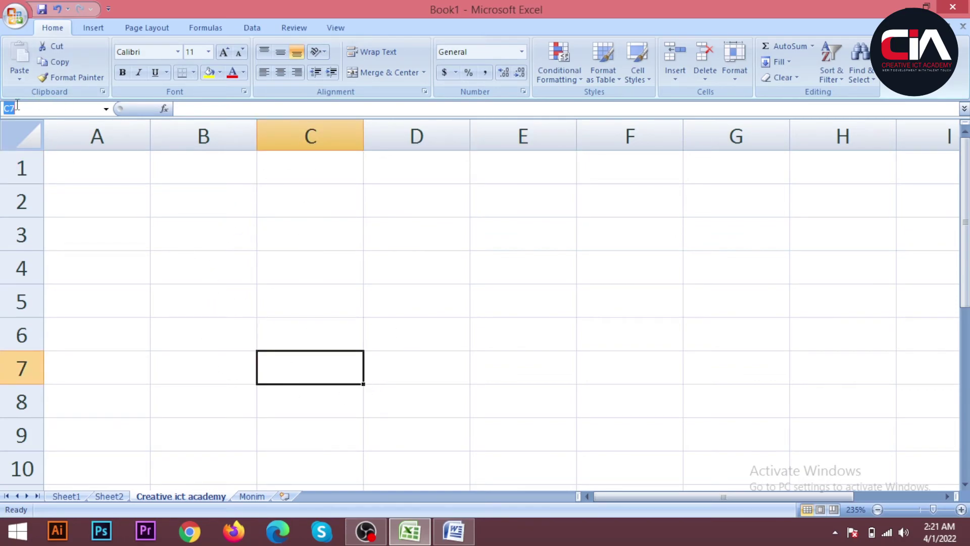
pyautogui.write('C5')
pyautogui.press('Return')
# Select row 7, then move through C7, C6, D6 and D5 to finish on D4
pyautogui.click(329, 371)
pyautogui.click(30, 365)
pyautogui.click(286, 371)
pyautogui.click(315, 341)
pyautogui.click(311, 371)
pyautogui.click(385, 339)
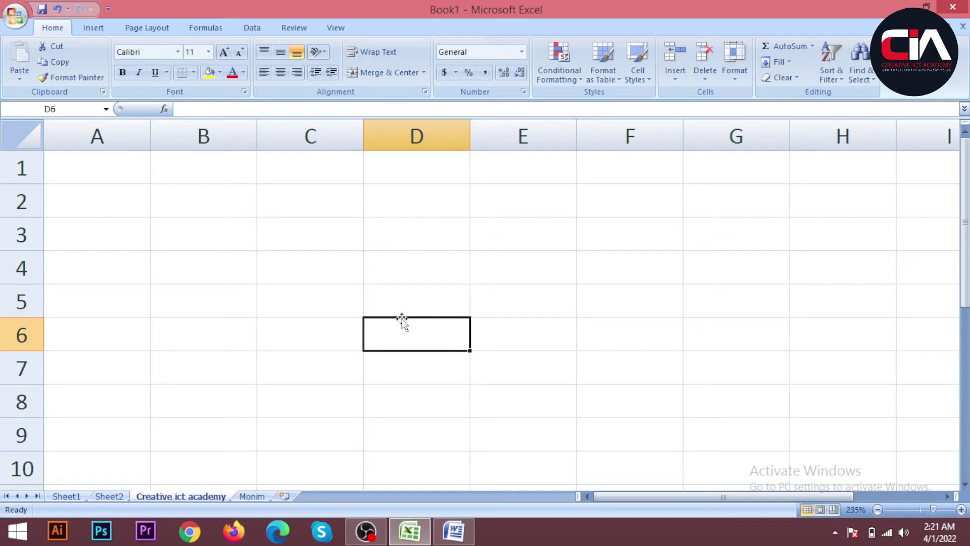
pyautogui.click(424, 298)
pyautogui.click(438, 275)
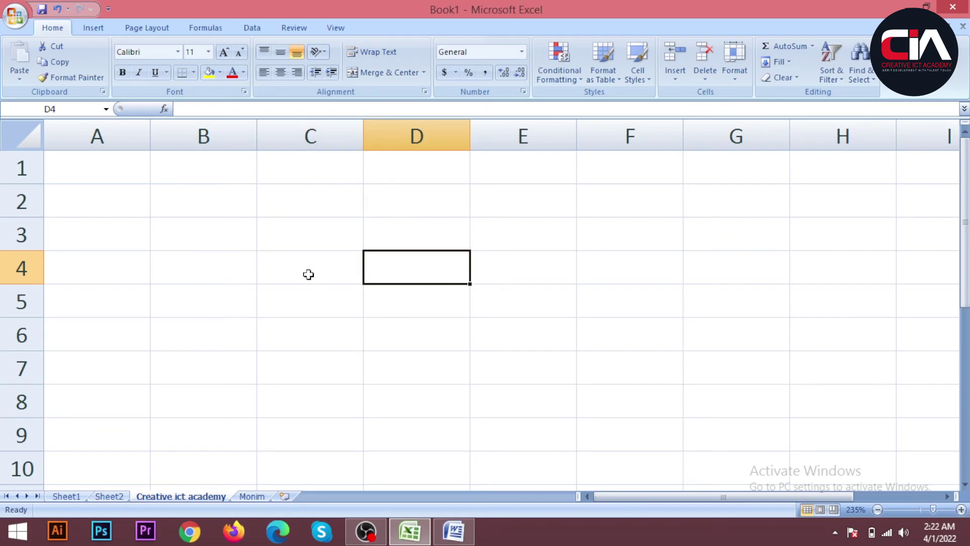
# Zoom the grid in to 265%, then type = into cell B2 to begin a formula
pyautogui.scroll(2, 293, 282)
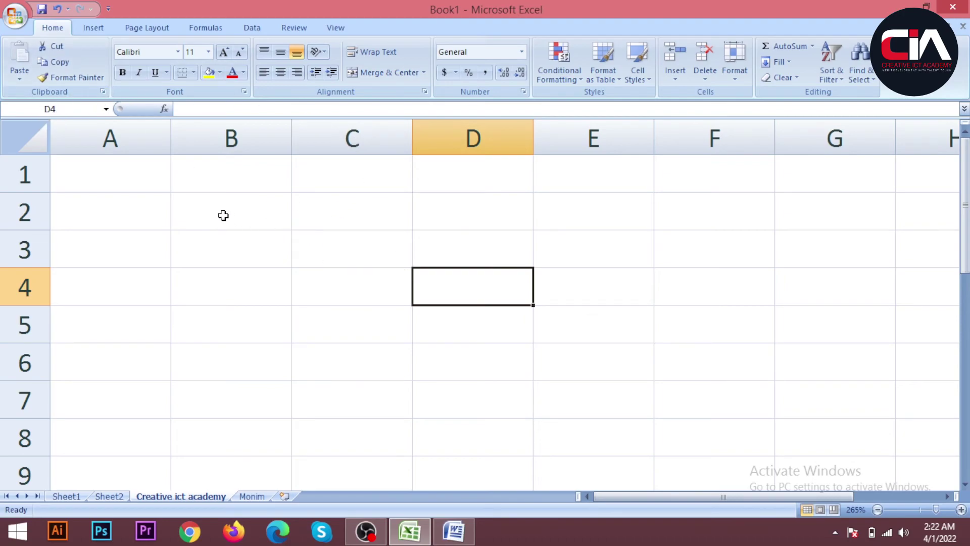
pyautogui.click(224, 215)
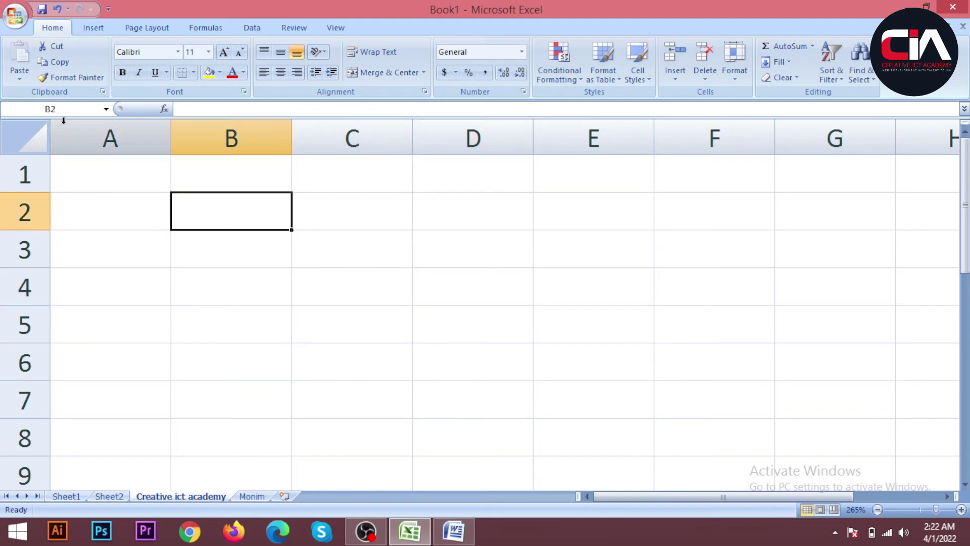
pyautogui.click(357, 217)
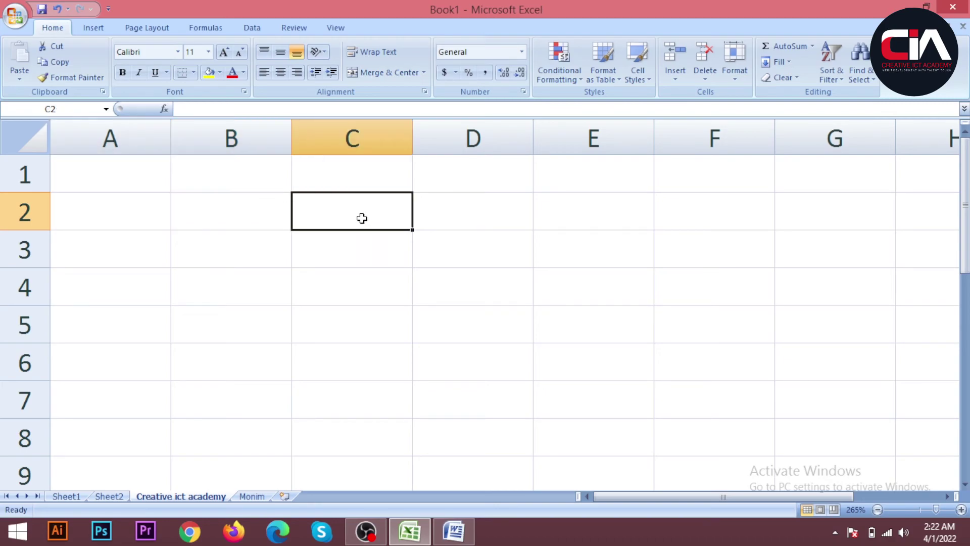
pyautogui.click(232, 207)
pyautogui.write('=')
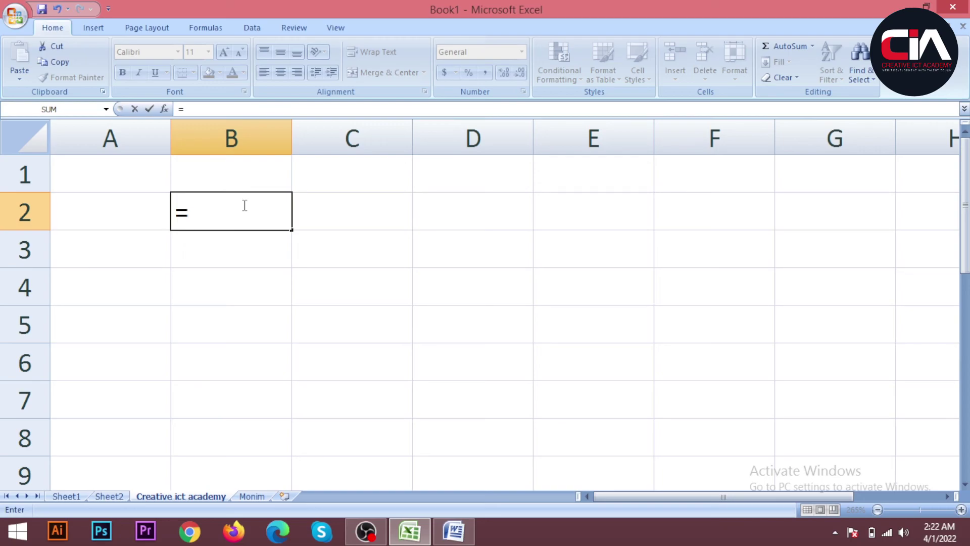
# Cancel the trial =sum( entry in B2, leaving the cell empty
pyautogui.write('s')
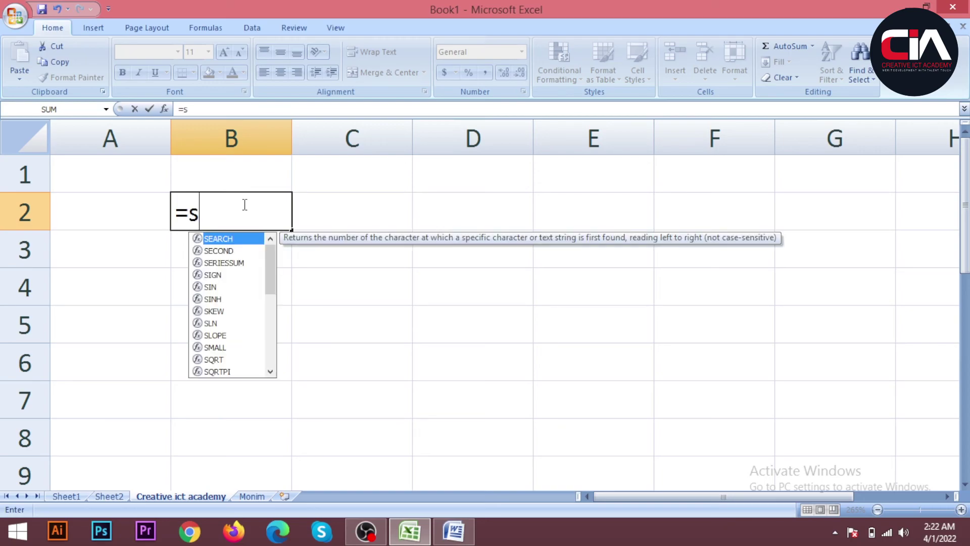
pyautogui.write('um(')
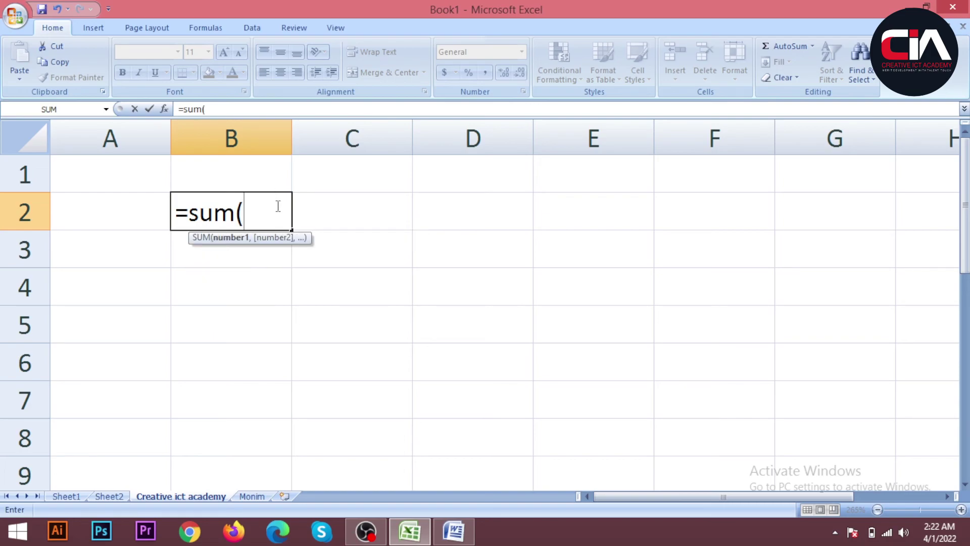
pyautogui.press('BackSpace')
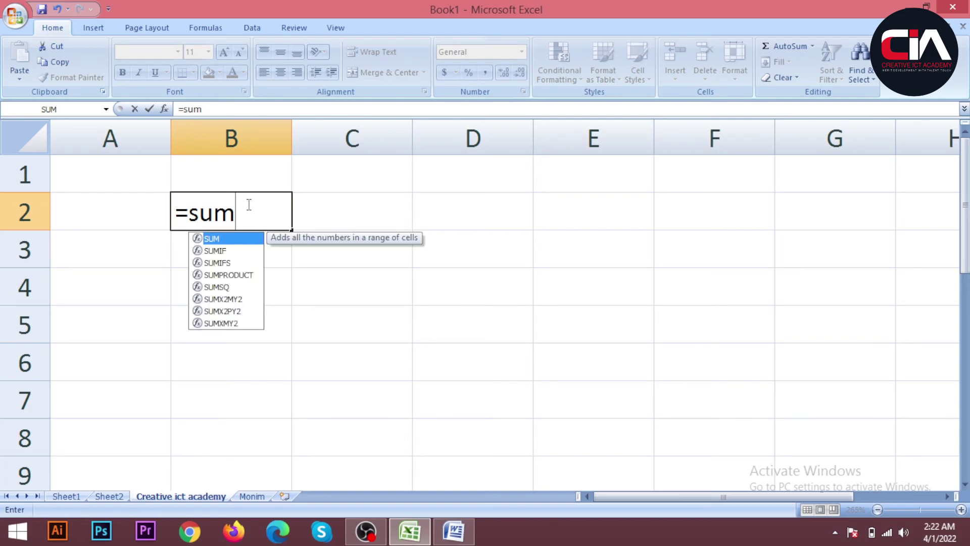
pyautogui.press('Escape')
# Enter 30 in B2 and 69 in C2, then start a formula with = in D2
pyautogui.click(336, 212)
pyautogui.click(229, 214)
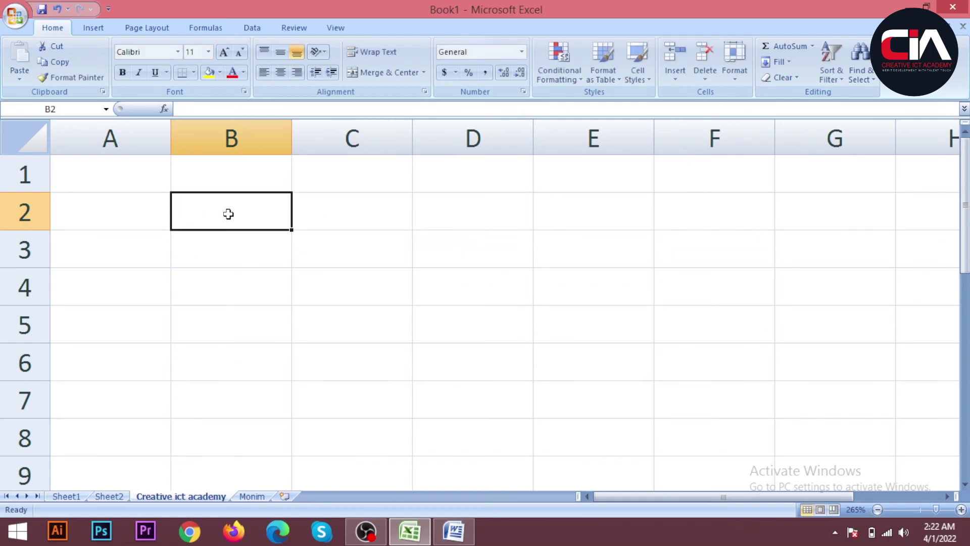
pyautogui.write('30')
pyautogui.click(328, 218)
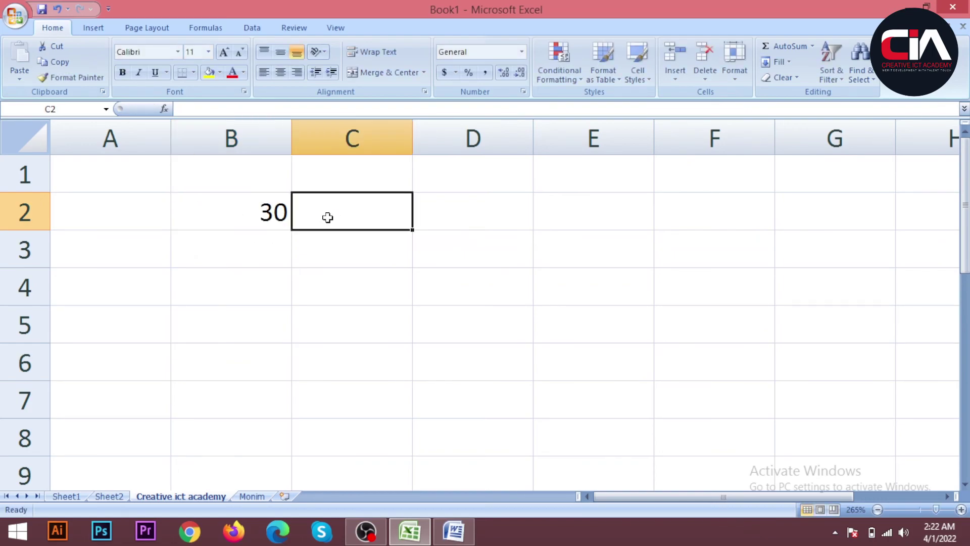
pyautogui.write('69')
pyautogui.click(478, 218)
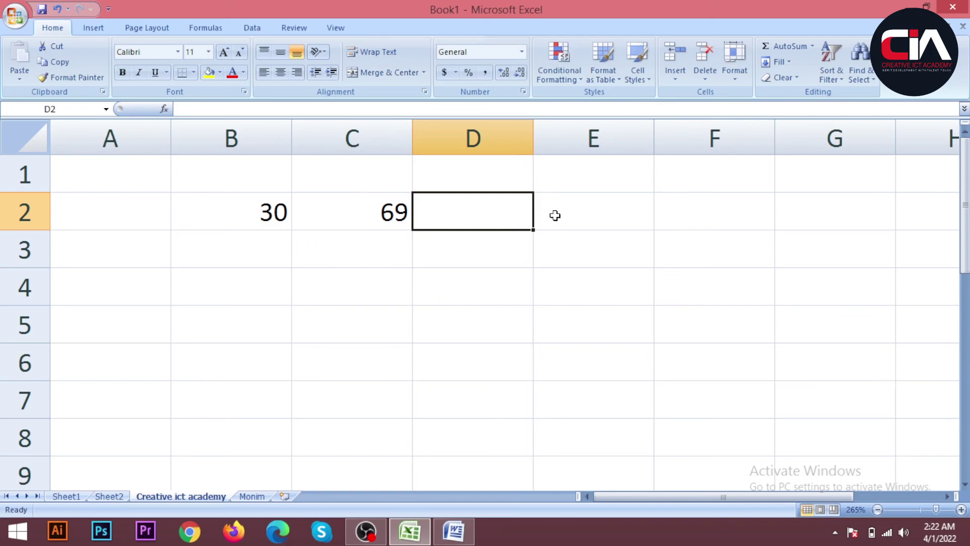
pyautogui.write('=')
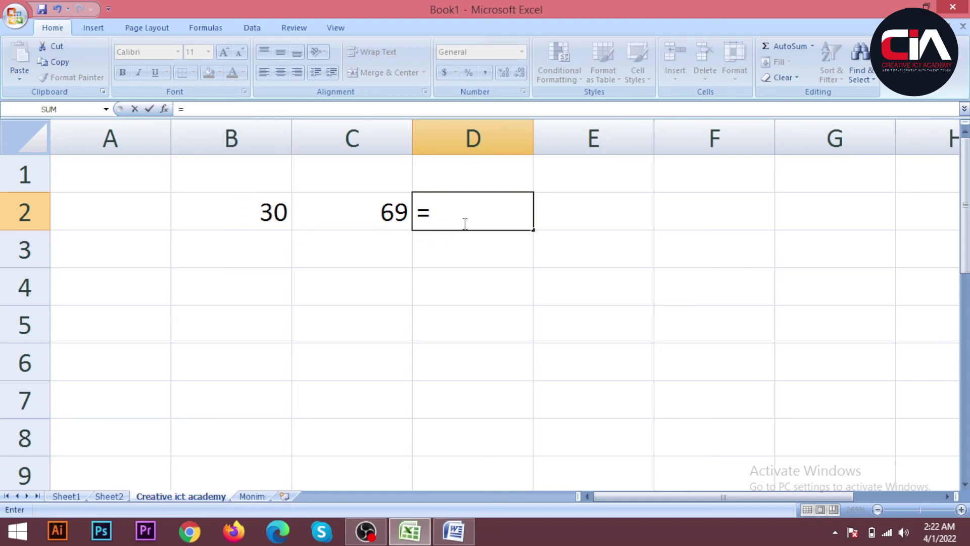
# Finish D2's formula as =b2+c2, fixing a mistyped reference, so it shows 99
pyautogui.write('b')
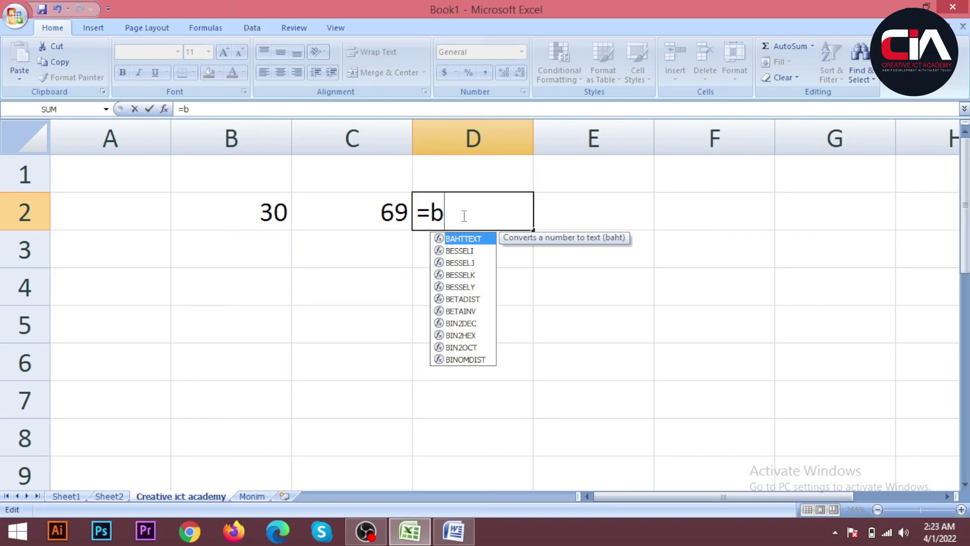
pyautogui.write('2')
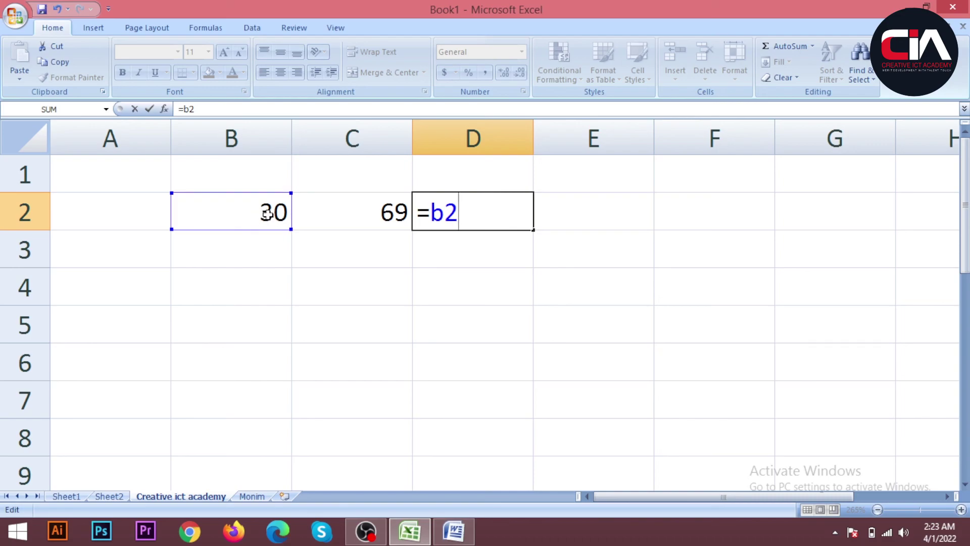
pyautogui.press('BackSpace')
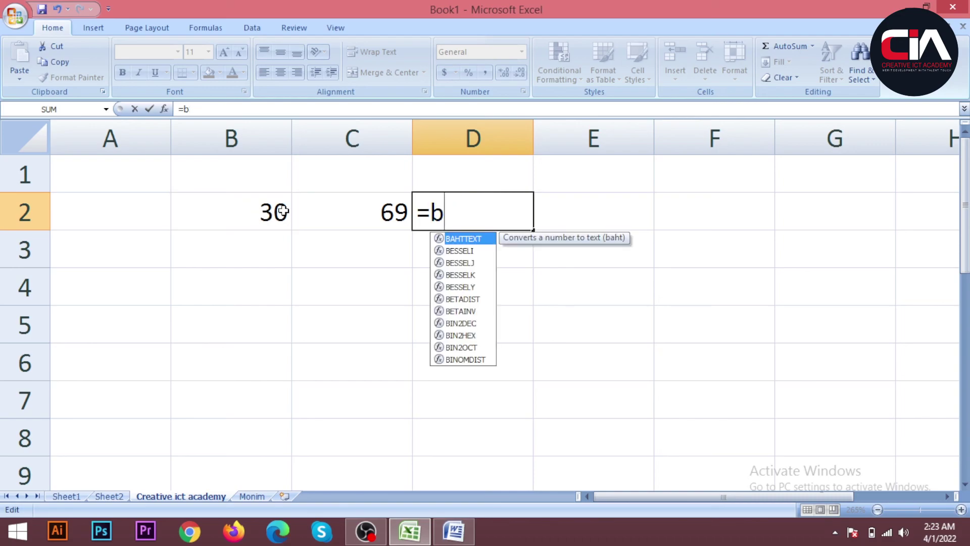
pyautogui.write('5')
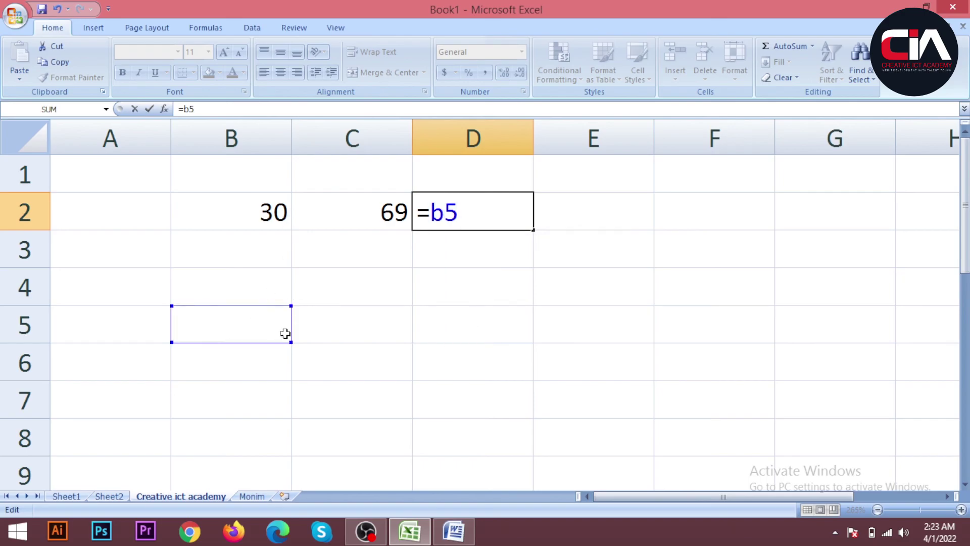
pyautogui.press('BackSpace')
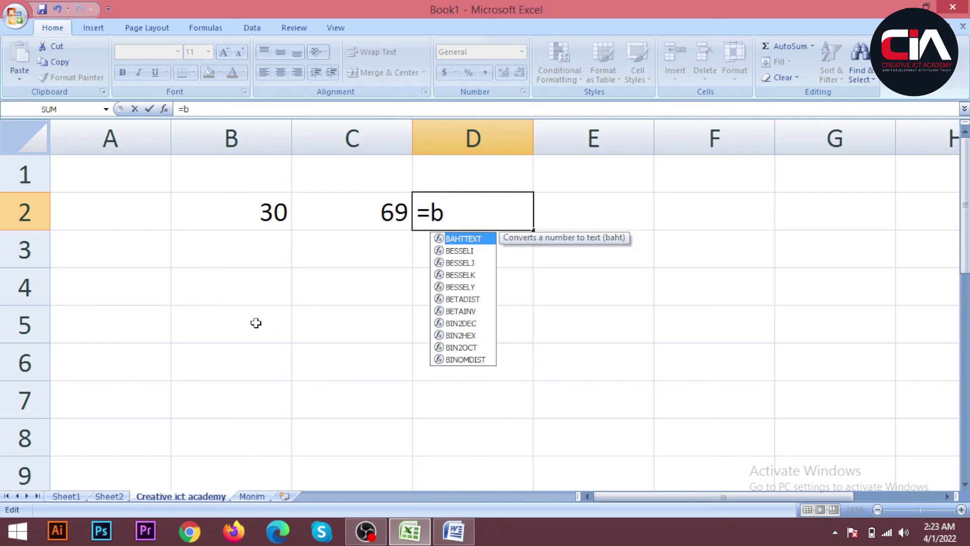
pyautogui.write('2')
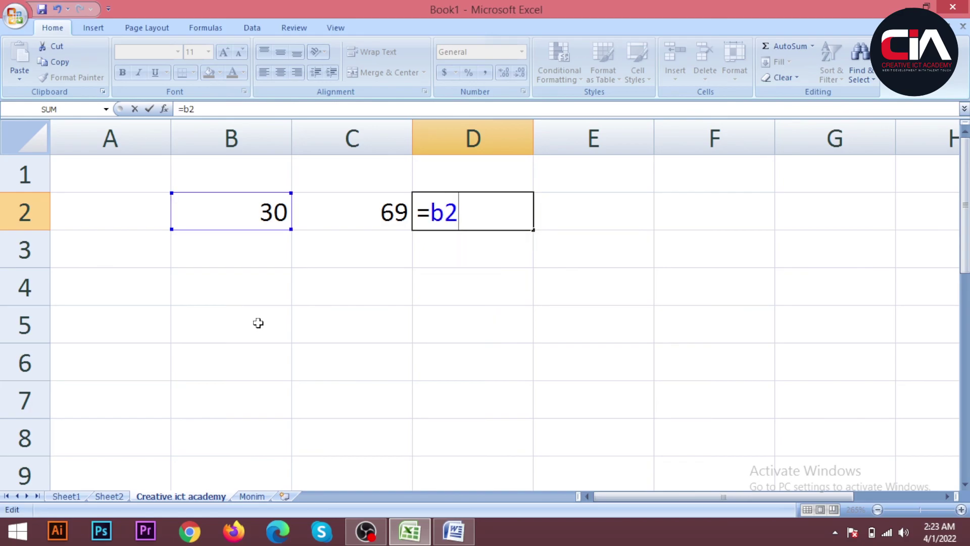
pyautogui.write('+c2')
pyautogui.press('Return')
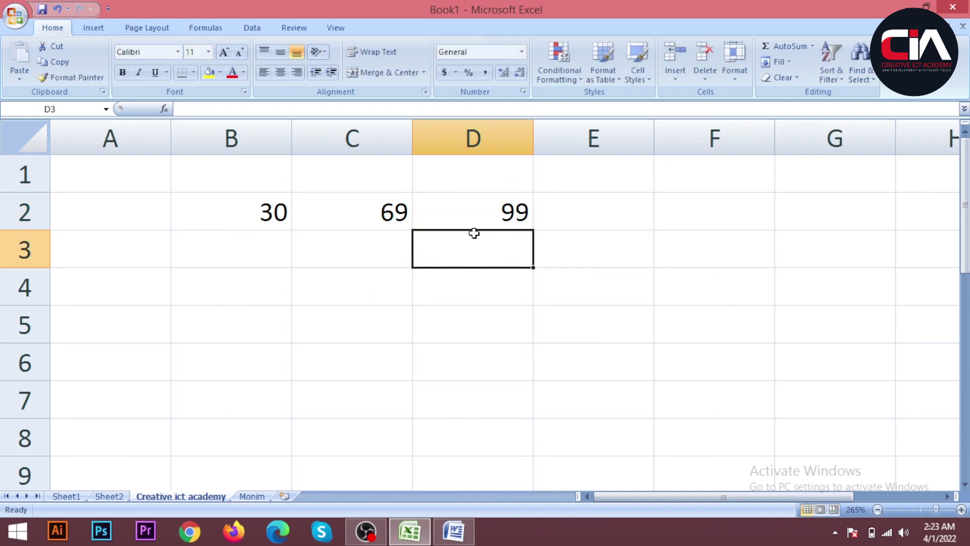
pyautogui.click(471, 211)
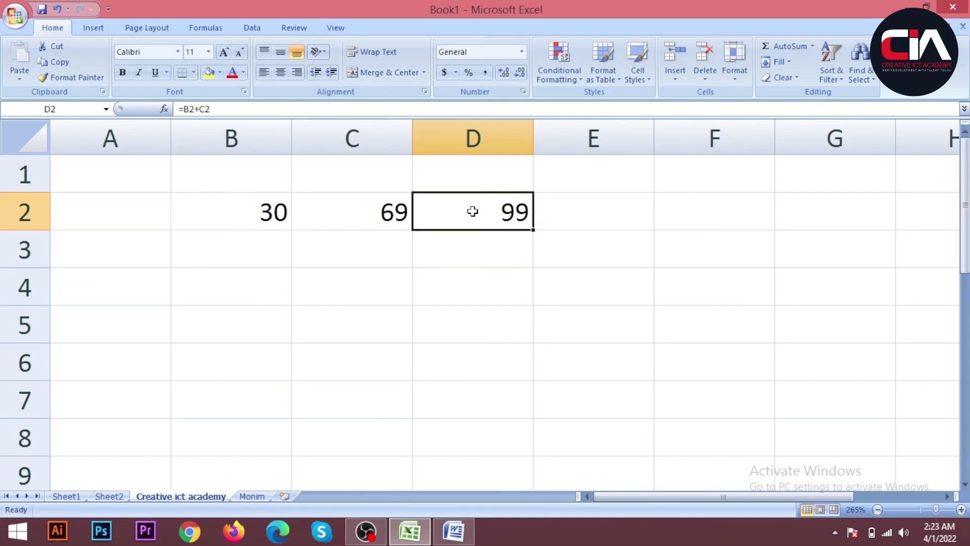
pyautogui.keyDown('ctrl'); pyautogui.scroll(-4, 238, 245); pyautogui.keyUp('ctrl')
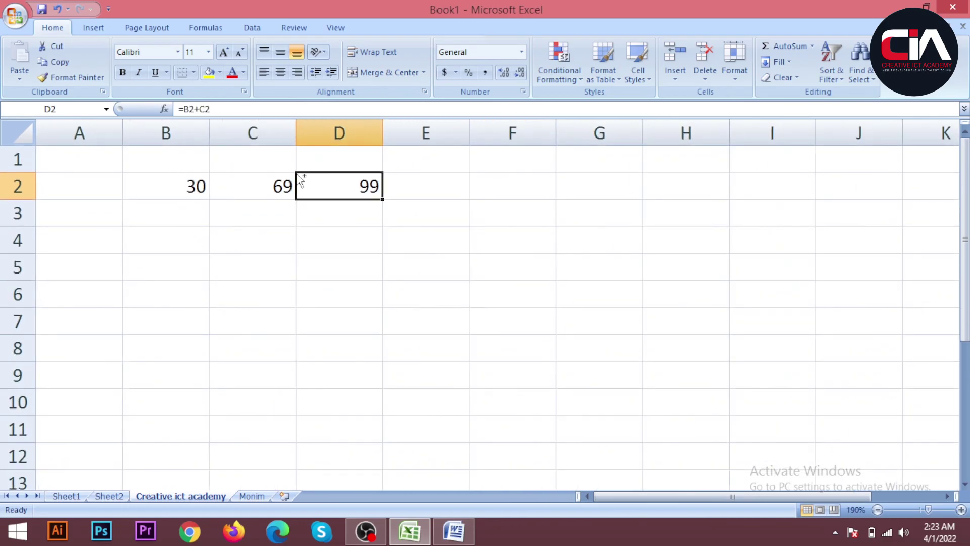
pyautogui.keyDown('ctrl'); pyautogui.scroll(2, 206, 252); pyautogui.keyUp('ctrl')
pyautogui.scroll(-5, 232, 323)
pyautogui.scroll(-5, 232, 323)
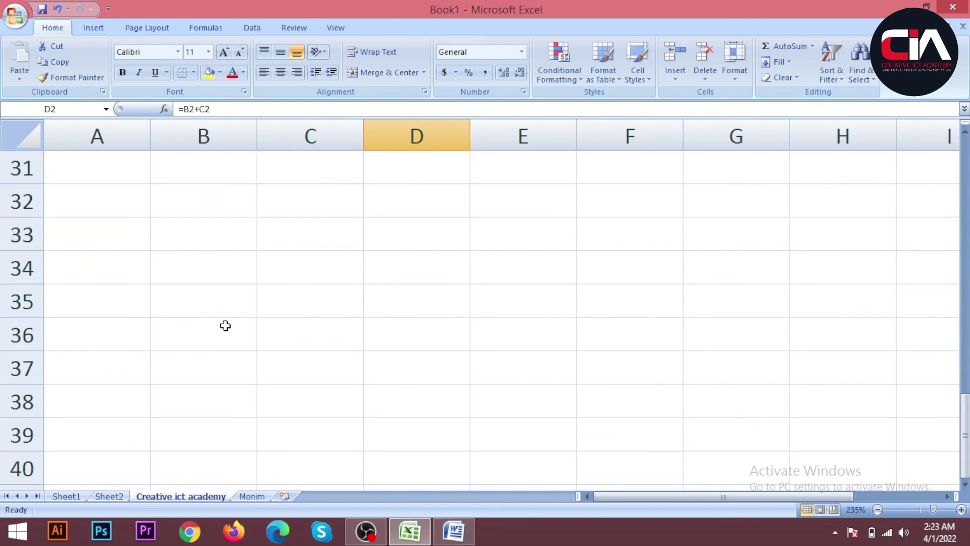
pyautogui.scroll(10, 219, 333)
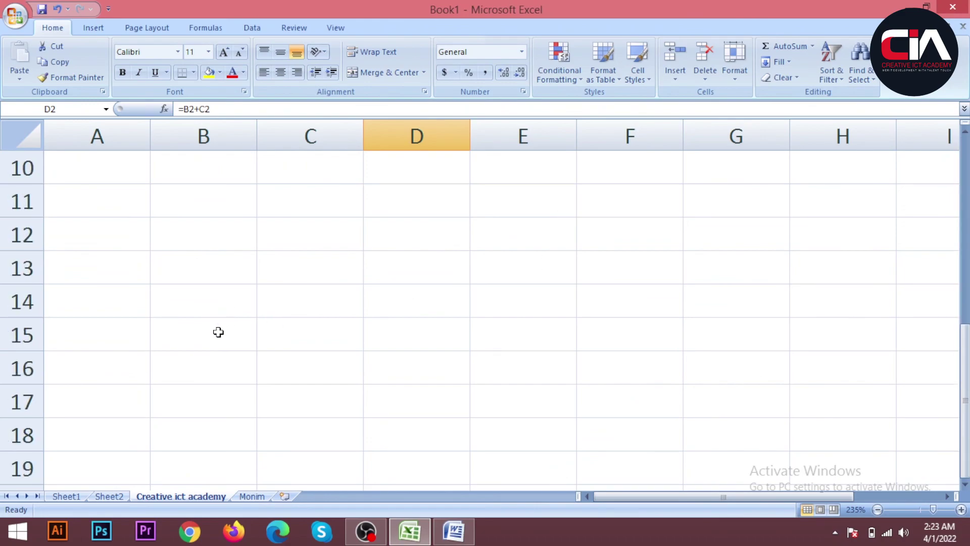